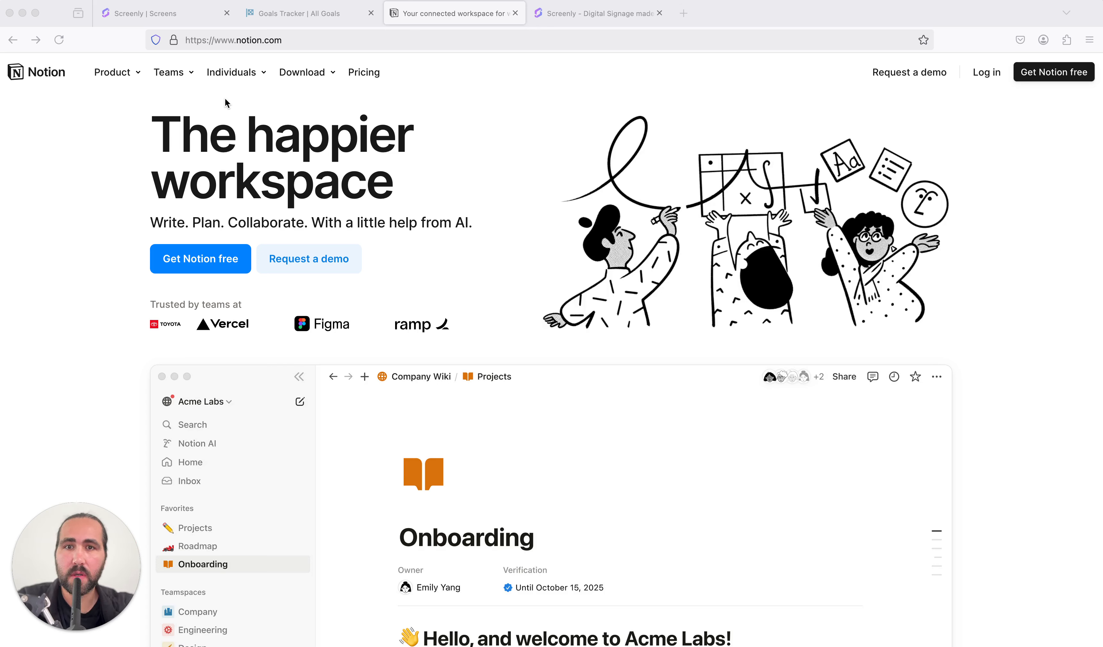
# Step: In Screenly, start adding a screen of the web-based Screenly Anywhere type and open its pairing page
pyautogui.click(162, 20)
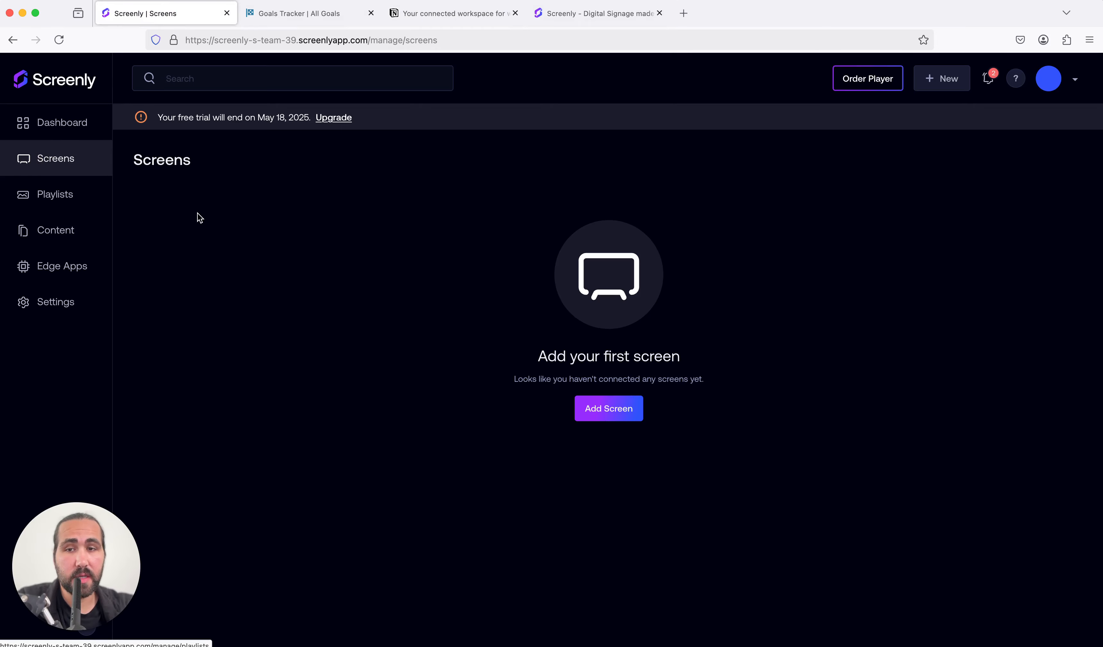
pyautogui.click(631, 412)
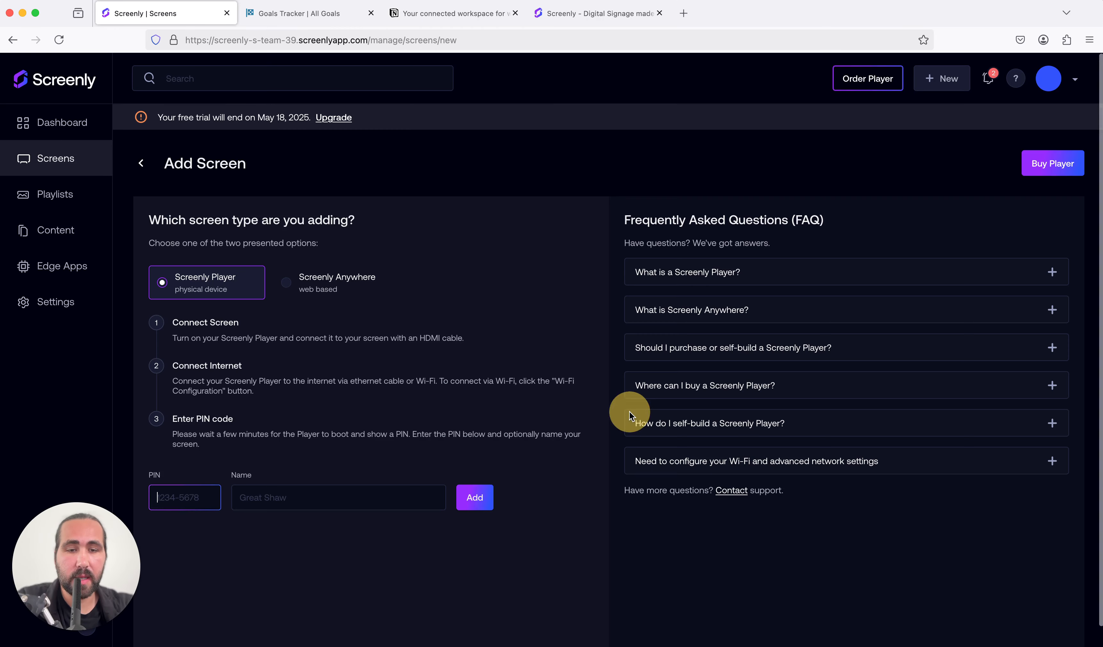
pyautogui.click(287, 287)
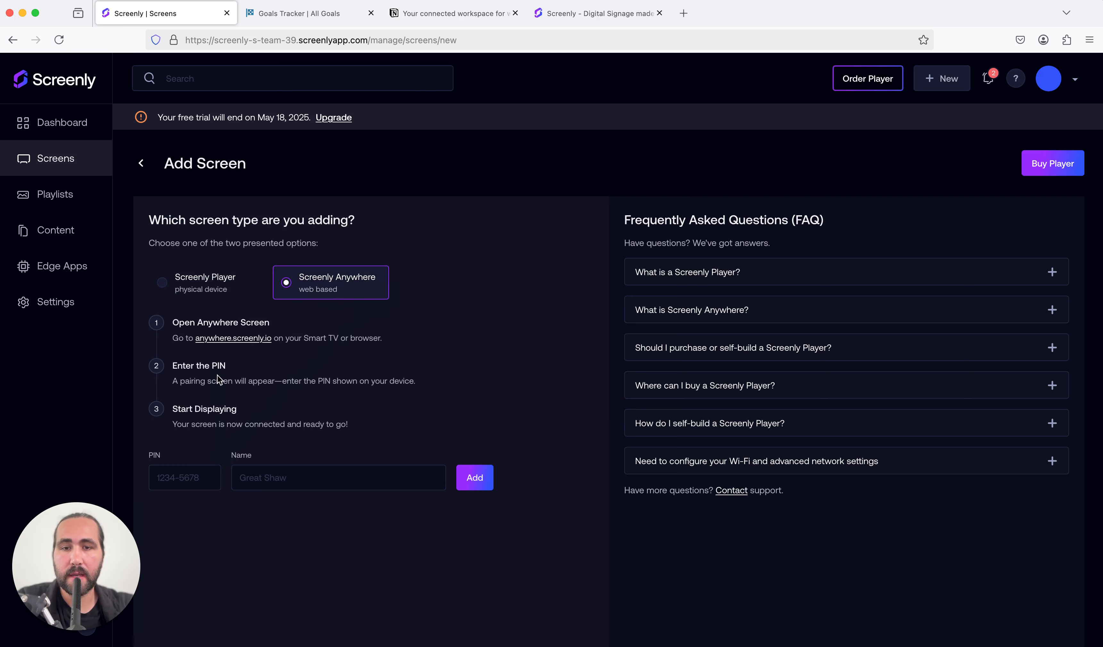
pyautogui.click(235, 338)
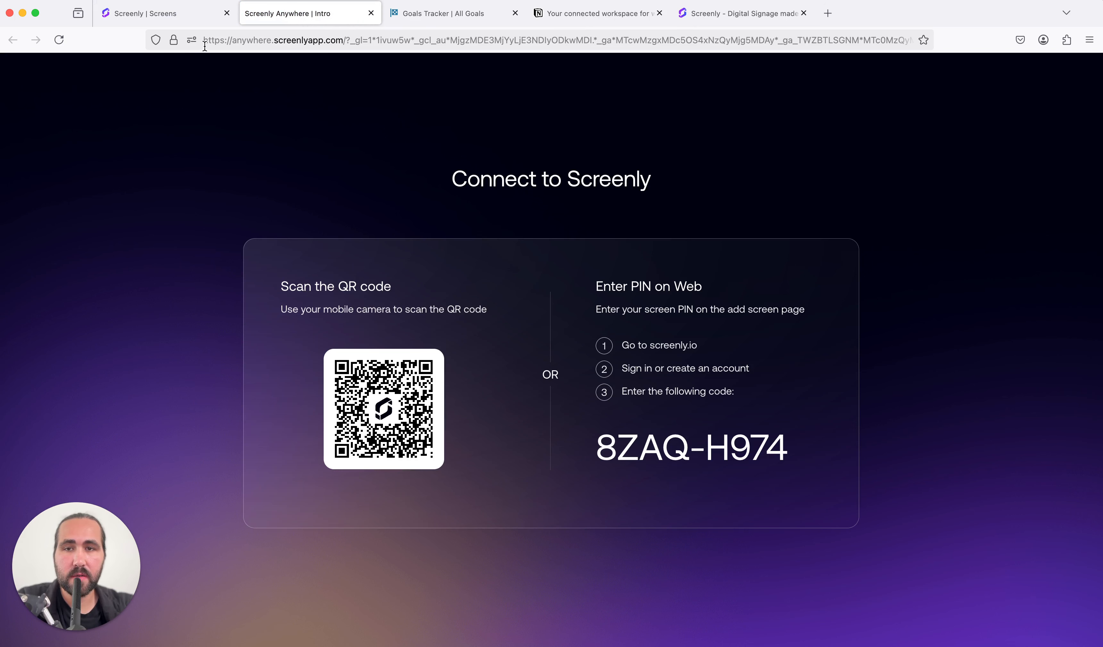
# Step: Enter the pairing PIN from the Screenly Anywhere page into the new screen's PIN field
pyautogui.moveTo(158, 22)
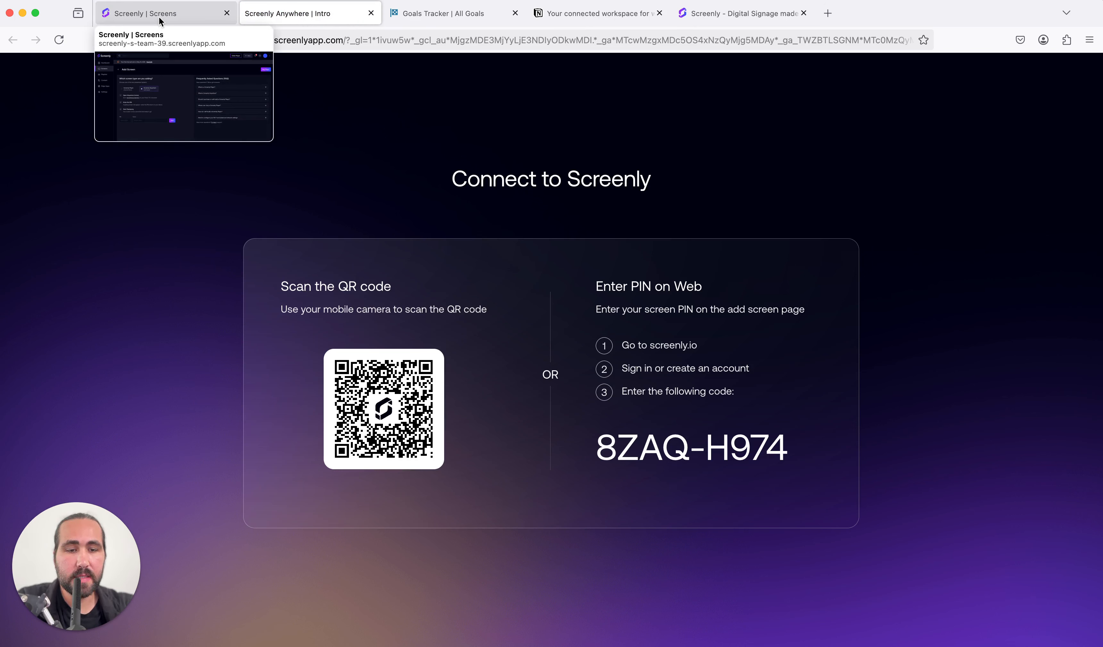
pyautogui.click(160, 22)
pyautogui.click(168, 472)
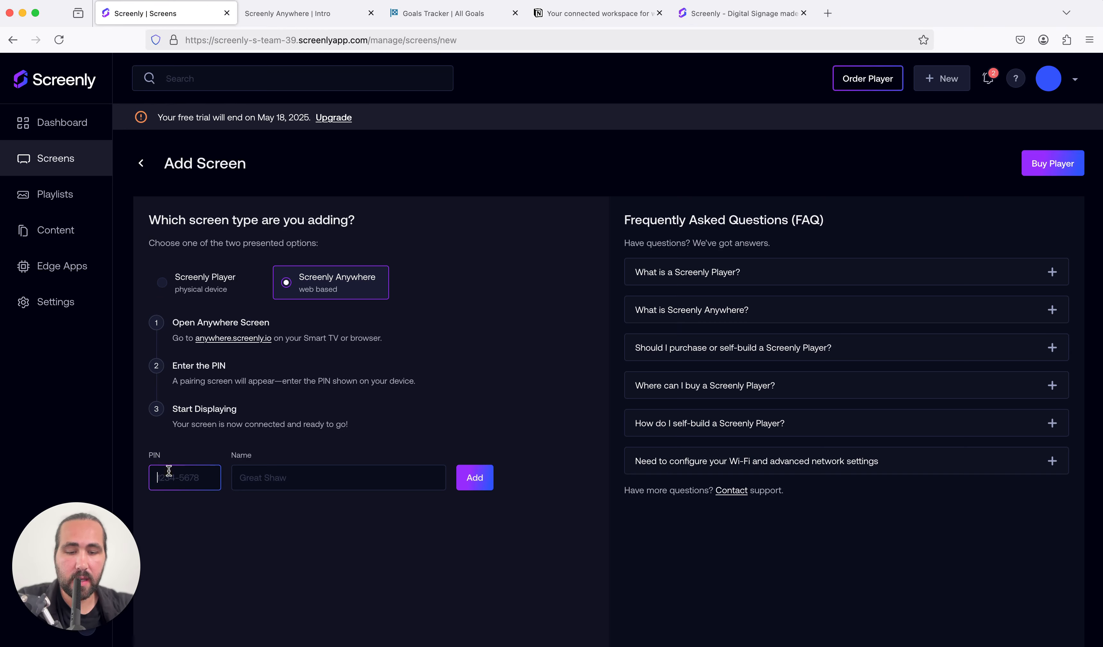
pyautogui.write('AZAQ')
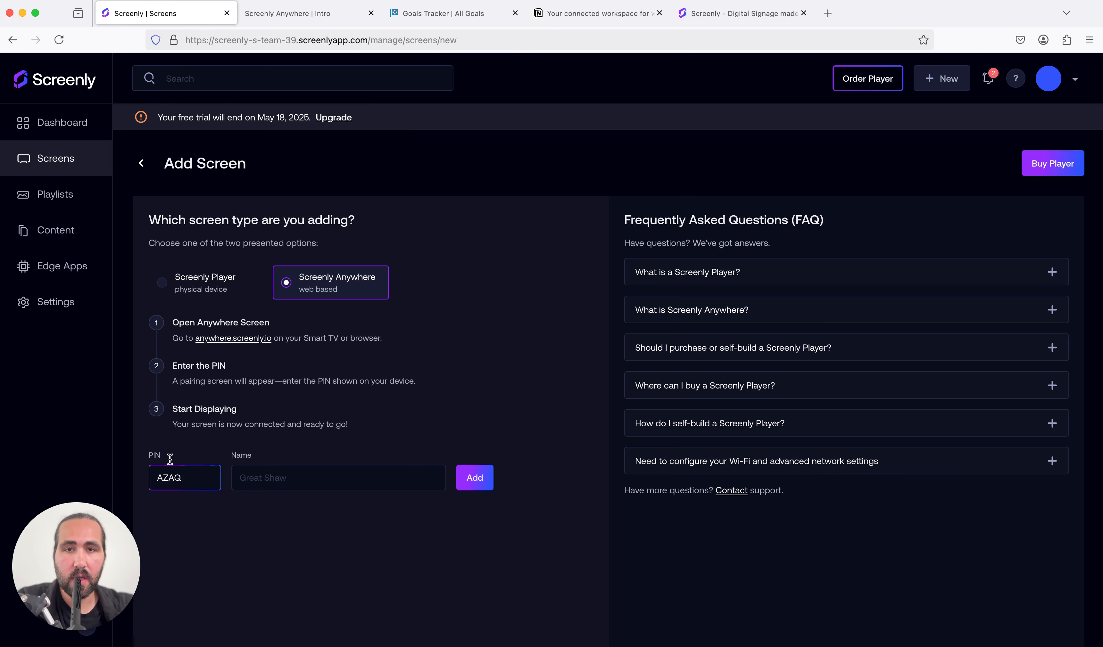
pyautogui.click(320, 16)
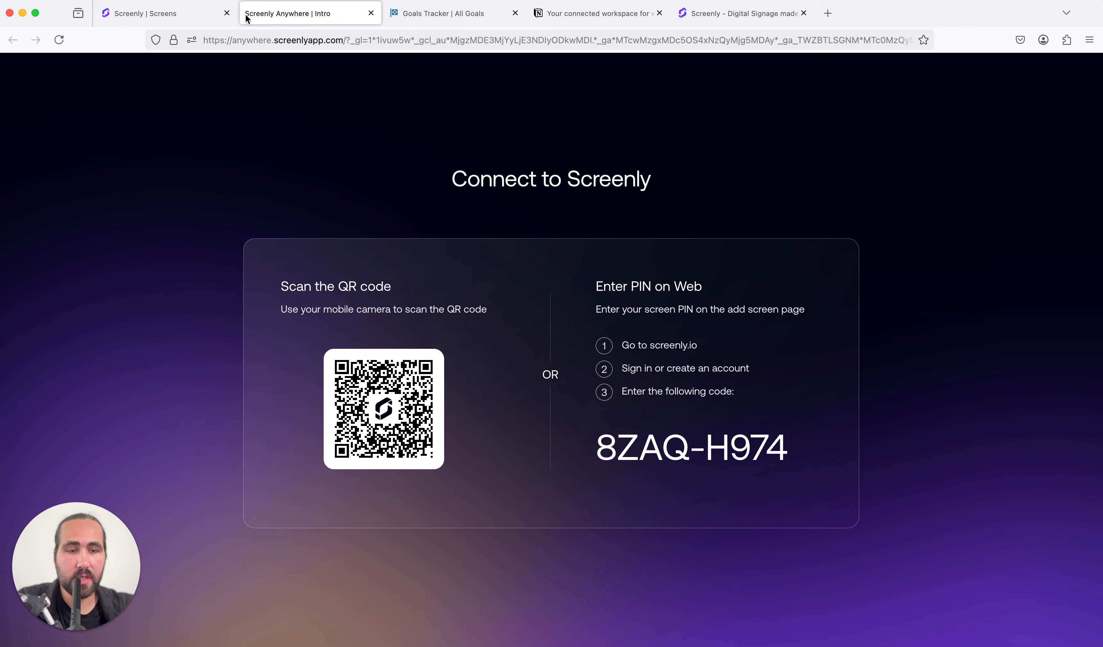
pyautogui.click(178, 14)
pyautogui.write('-H974')
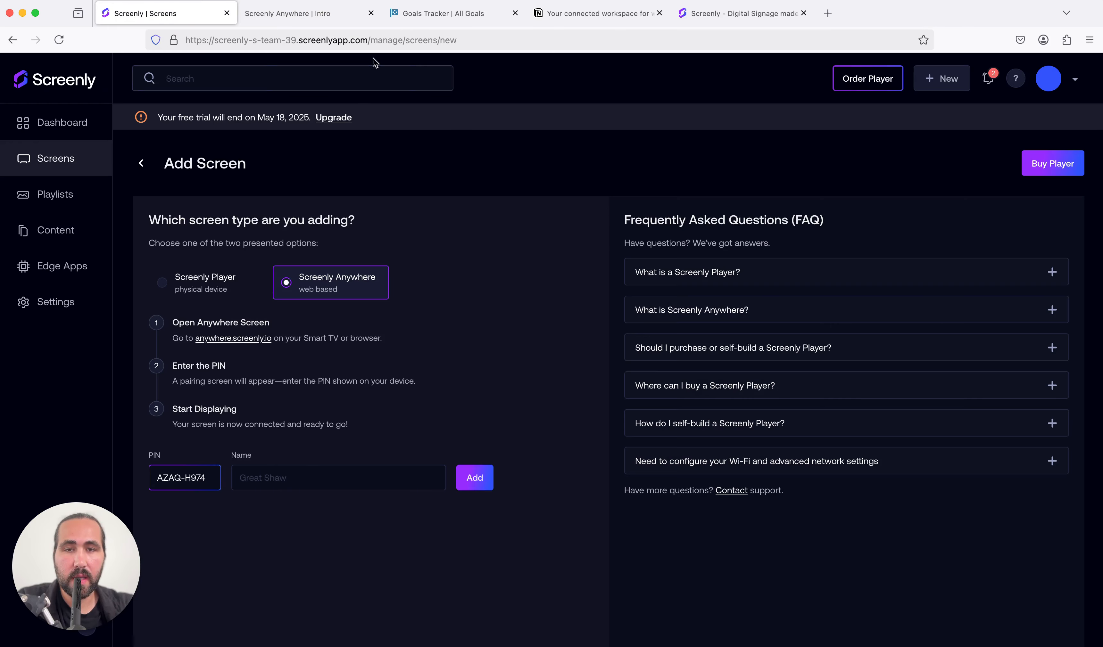
pyautogui.click(312, 18)
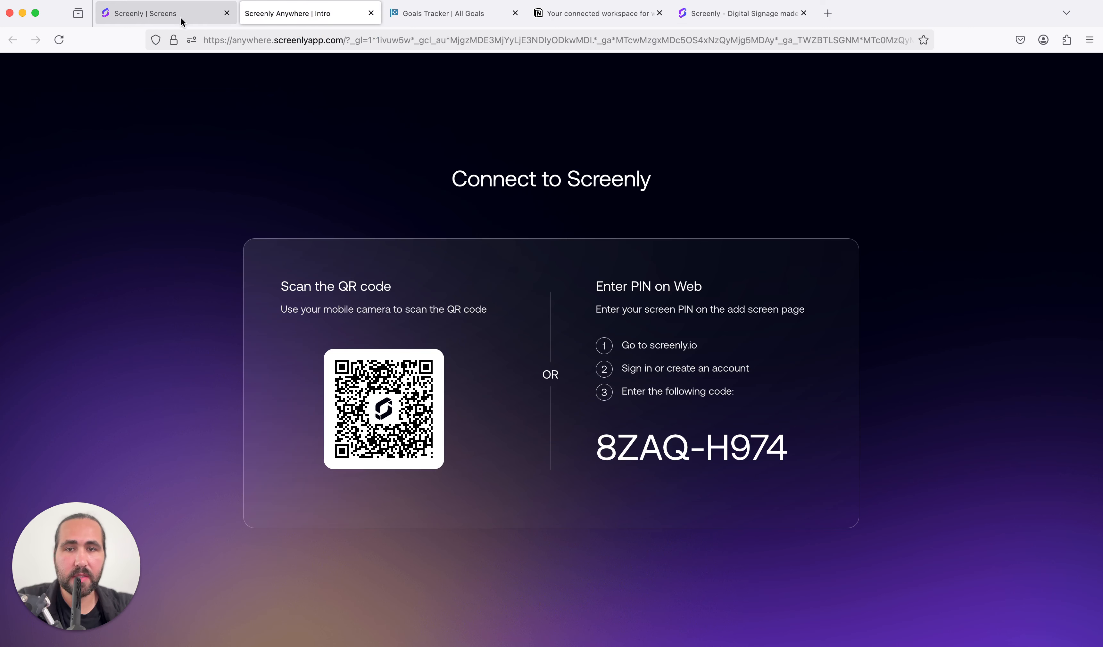
pyautogui.click(168, 22)
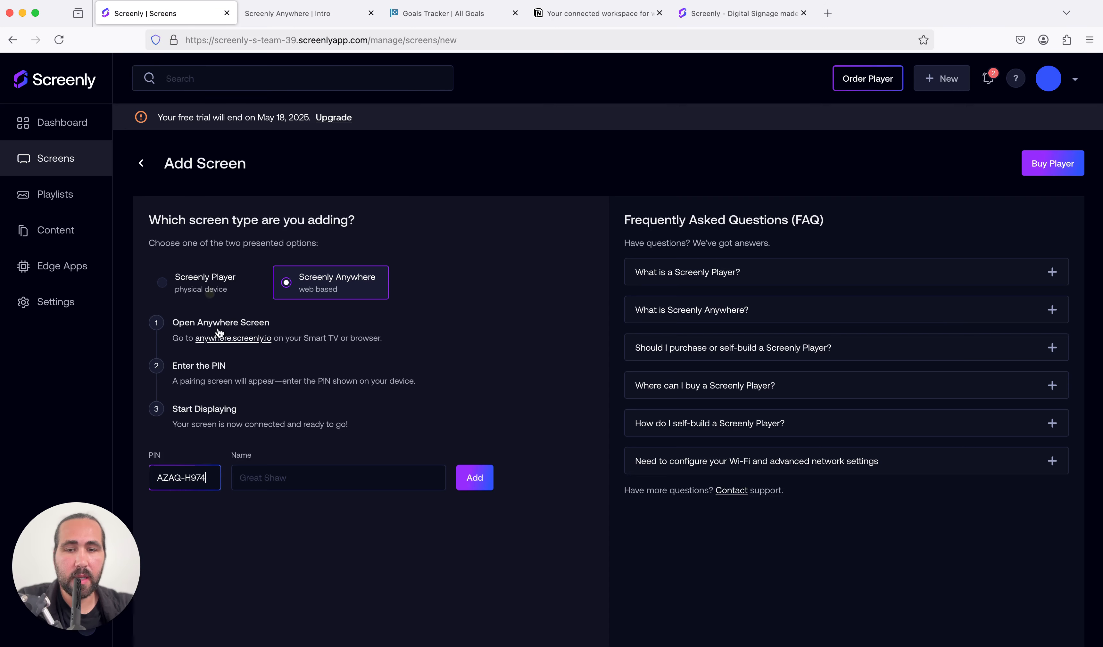
# Step: Name the new screen "Test Screen" and try to add it with the entered PIN
pyautogui.click(269, 474)
pyautogui.write('Test Screen')
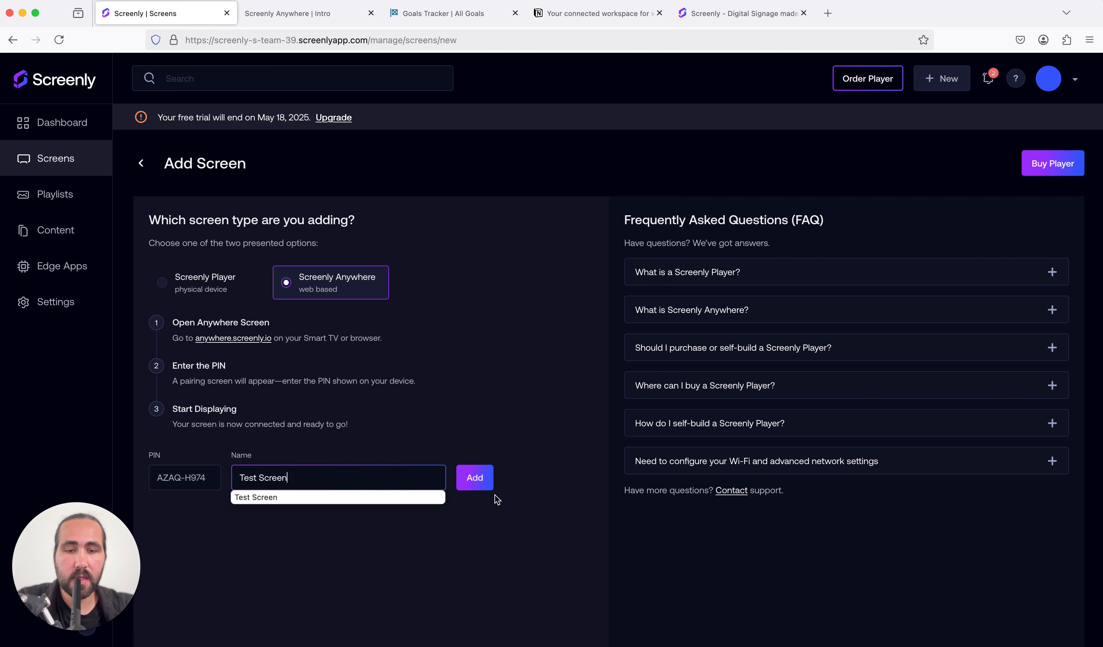
pyautogui.click(479, 479)
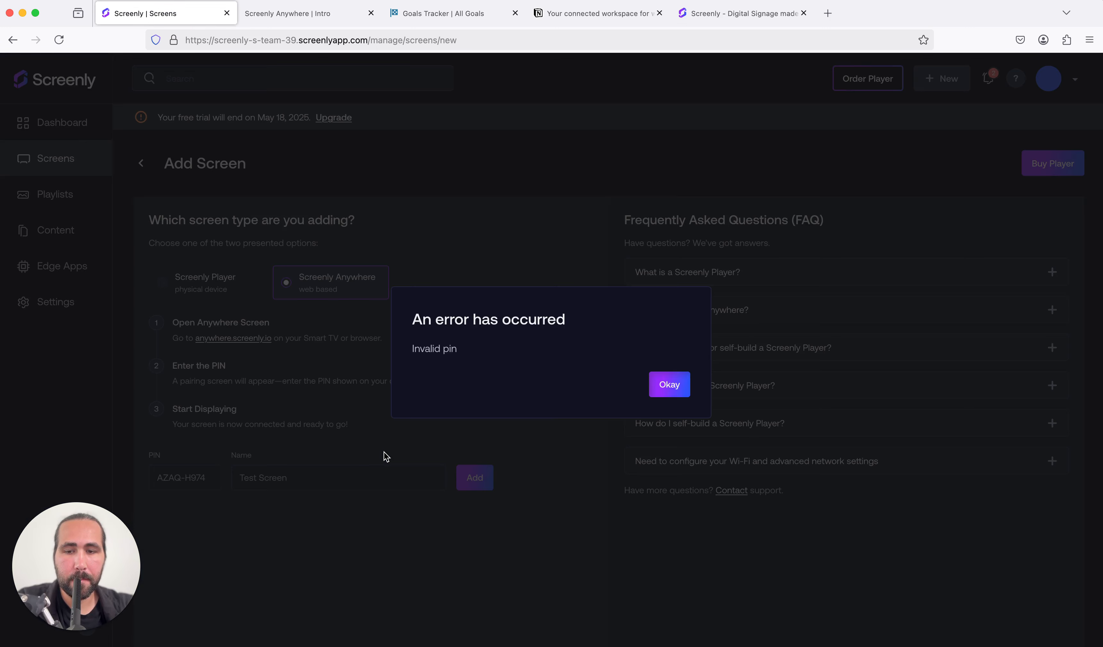
pyautogui.click(670, 386)
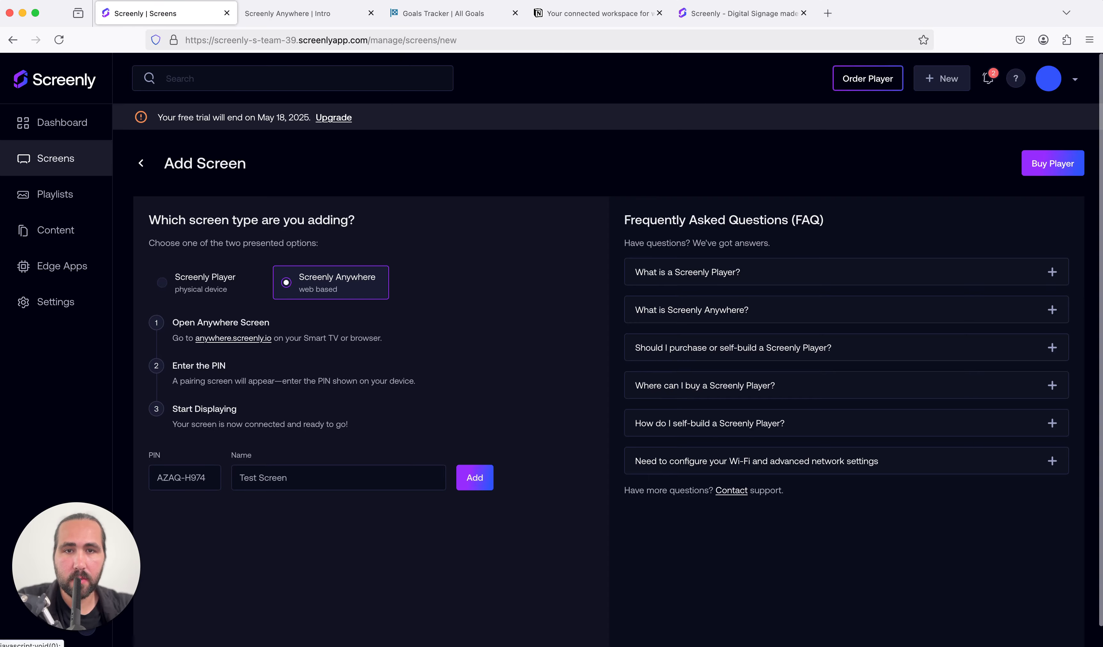
# Step: Correct the PIN to match the pairing page, add the screen, and return to the screens list
pyautogui.click(319, 13)
pyautogui.click(153, 18)
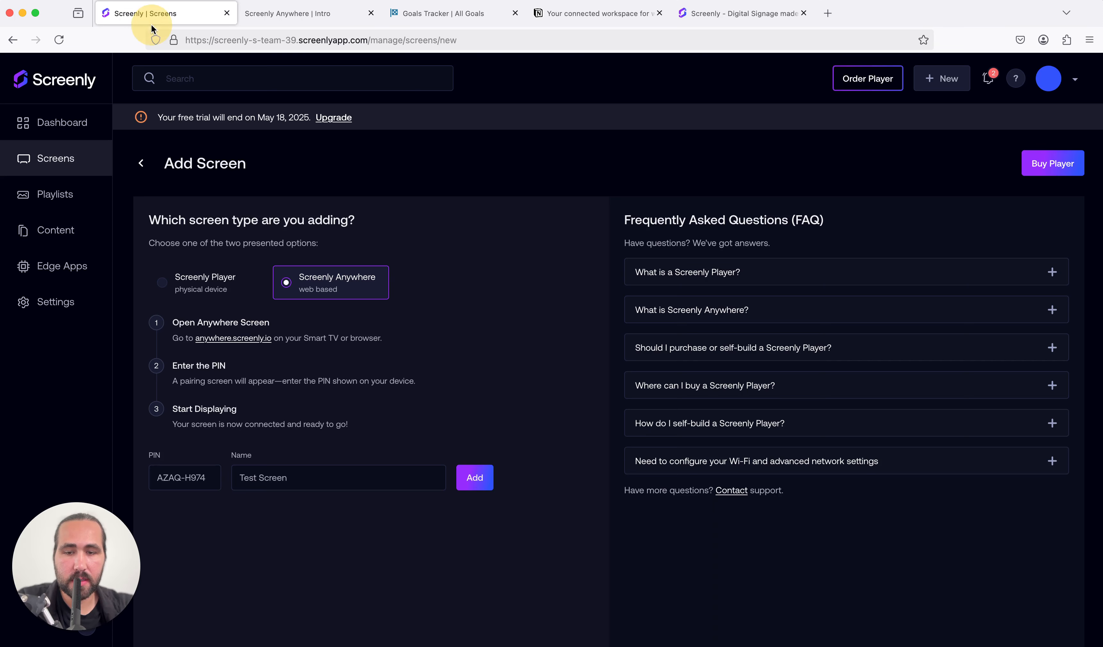
pyautogui.click(279, 14)
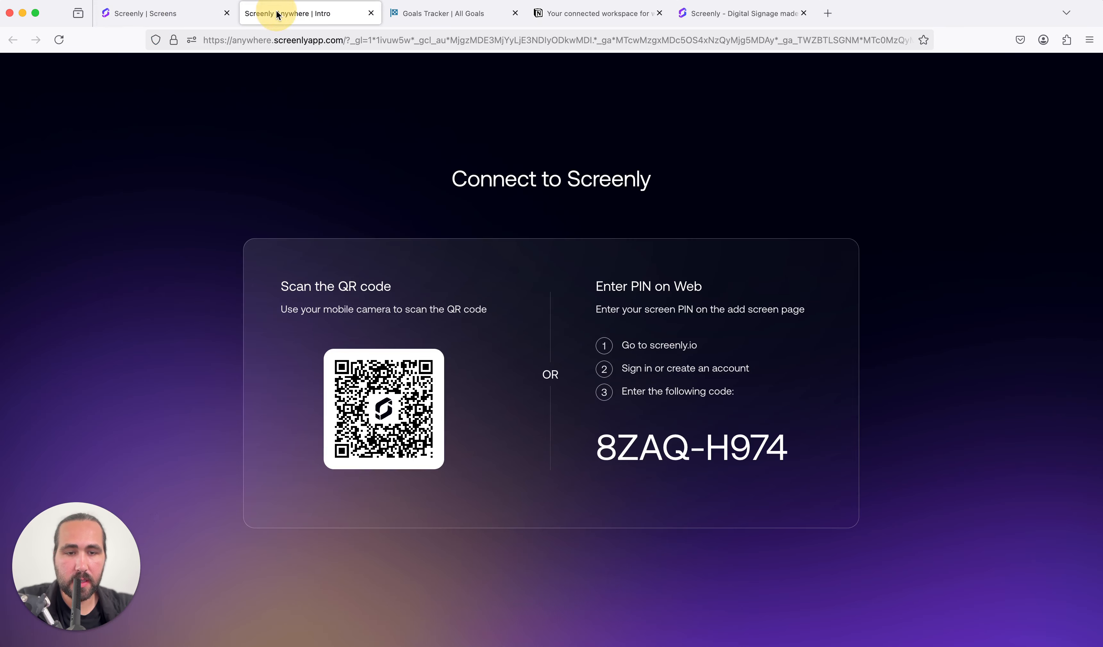
pyautogui.click(159, 22)
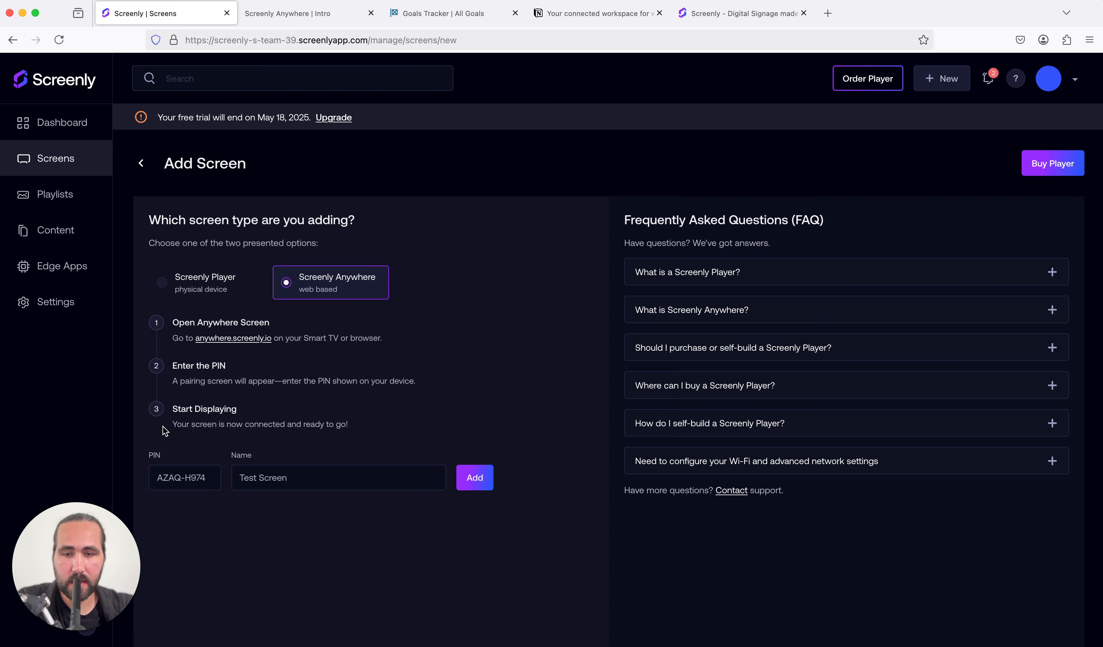
pyautogui.click(164, 477)
pyautogui.click(464, 478)
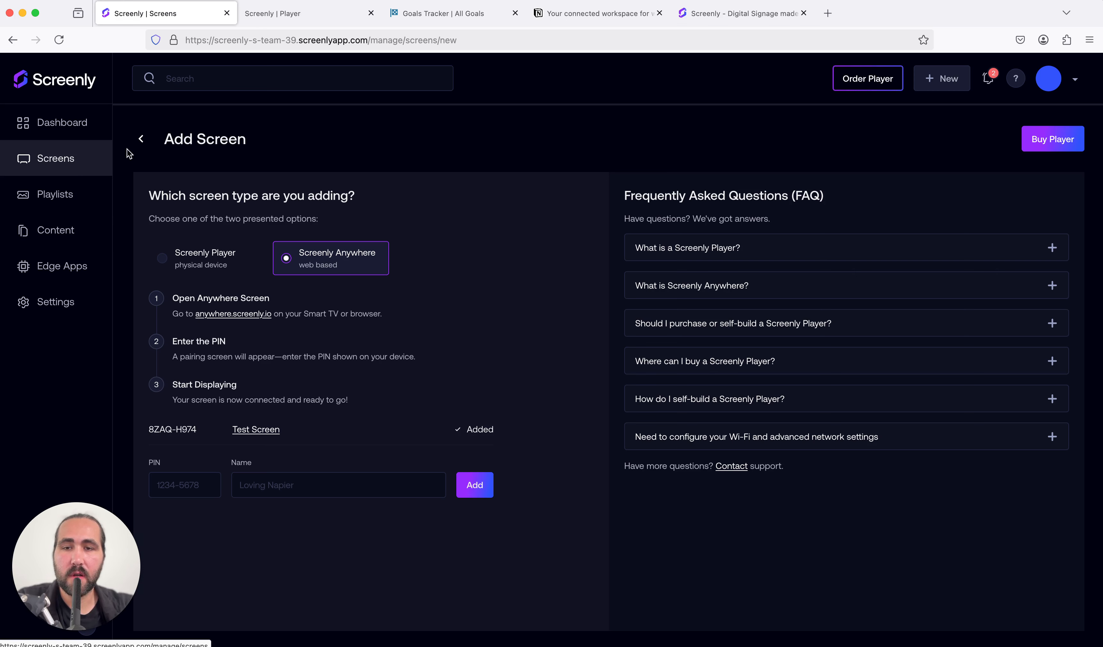
pyautogui.click(141, 141)
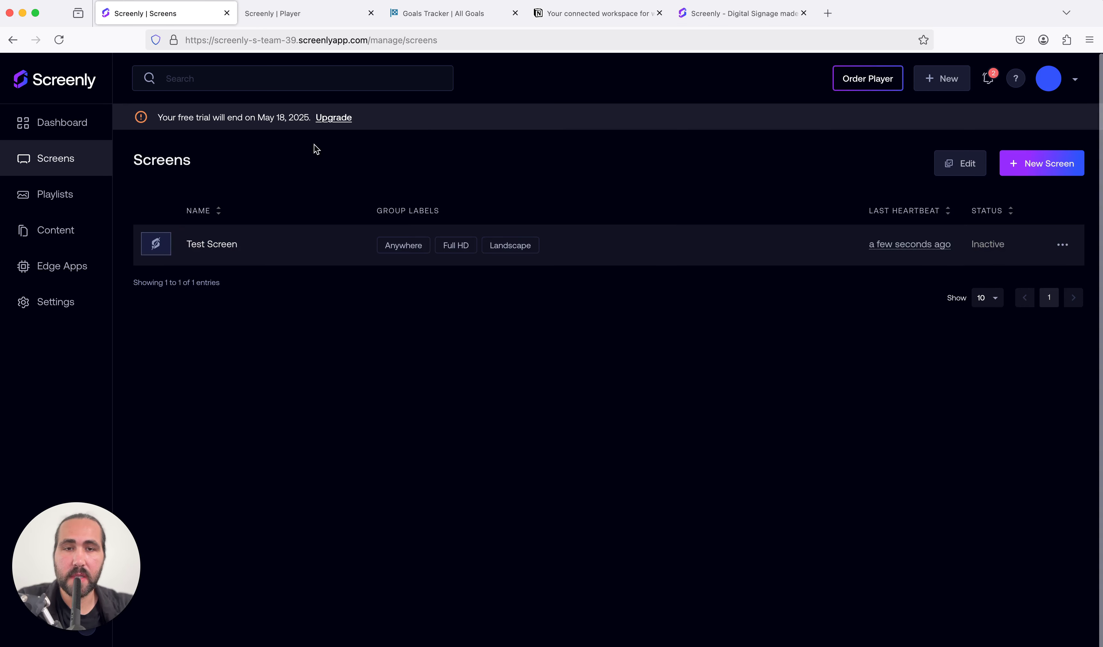
# Step: Switch to Notion and copy the published site link of the Goals Tracker page
pyautogui.click(422, 20)
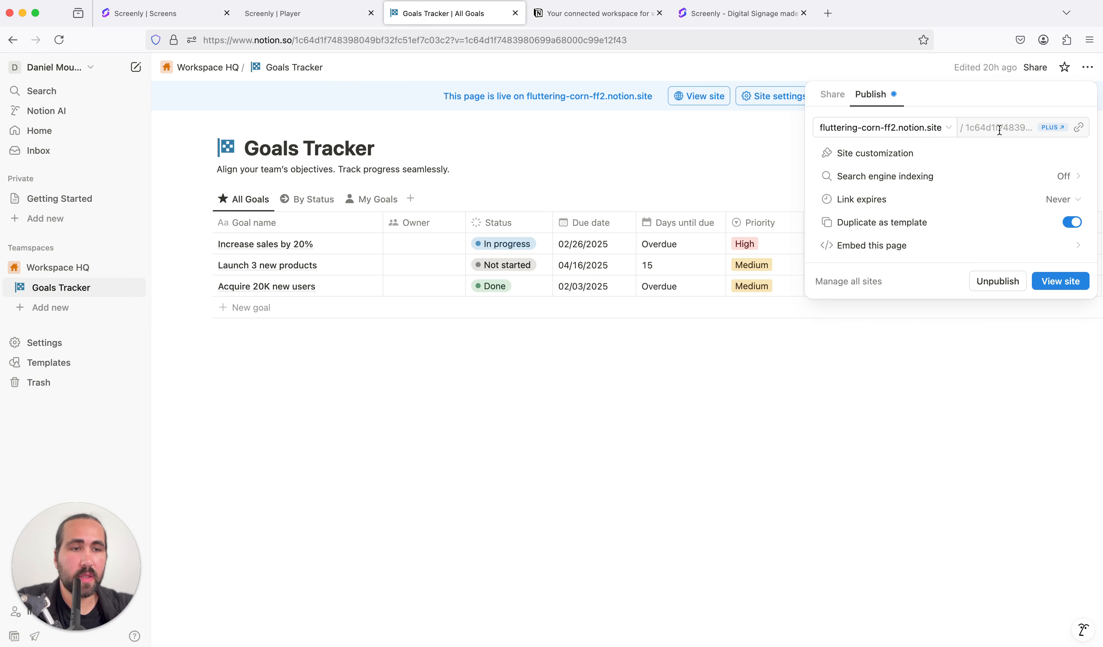
pyautogui.click(693, 184)
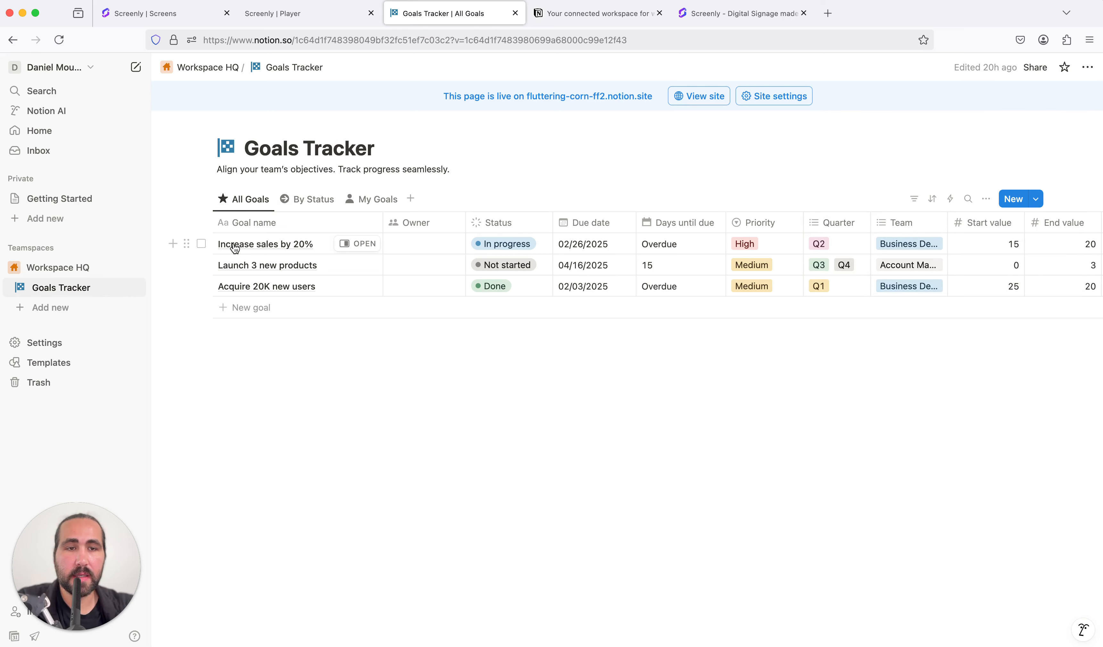
pyautogui.click(71, 288)
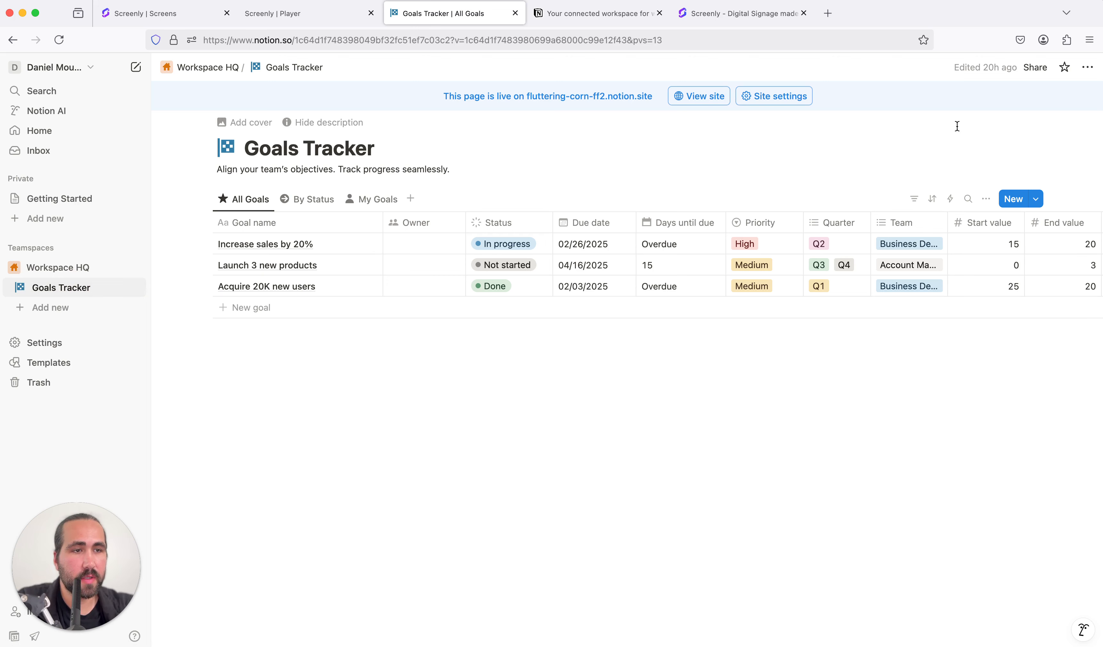
pyautogui.click(1037, 69)
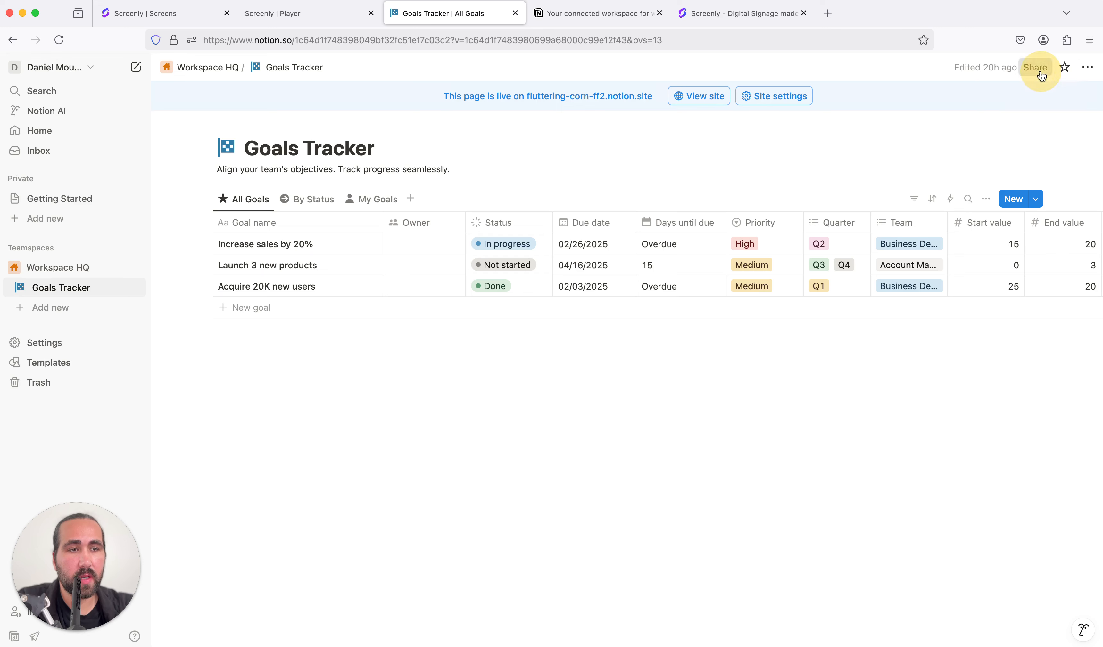
pyautogui.click(839, 102)
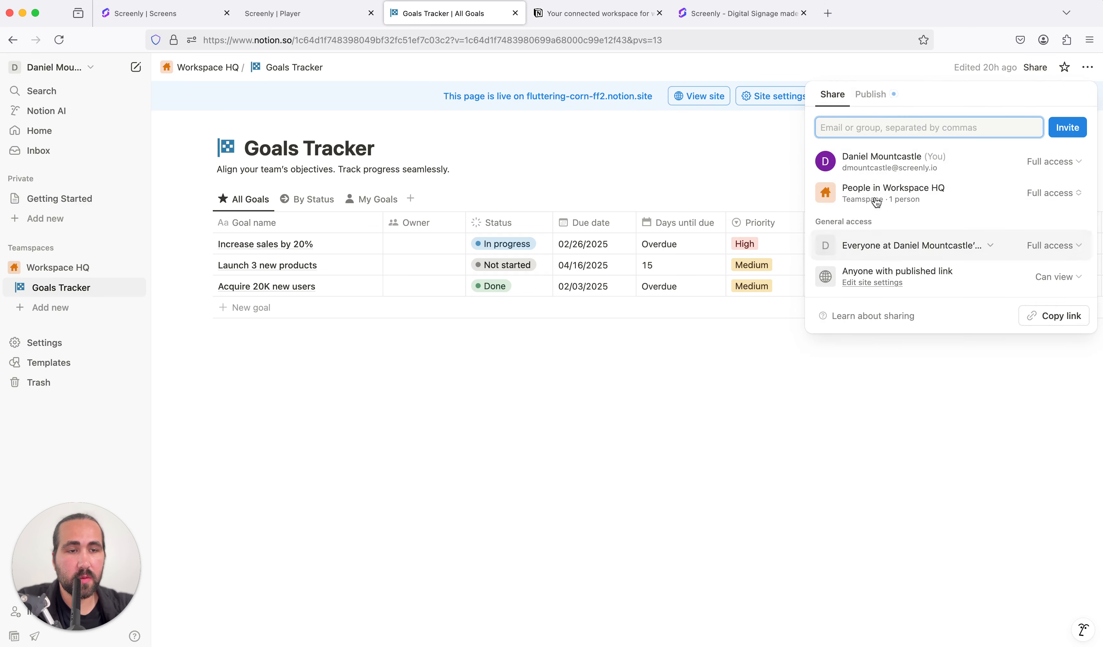
pyautogui.click(879, 97)
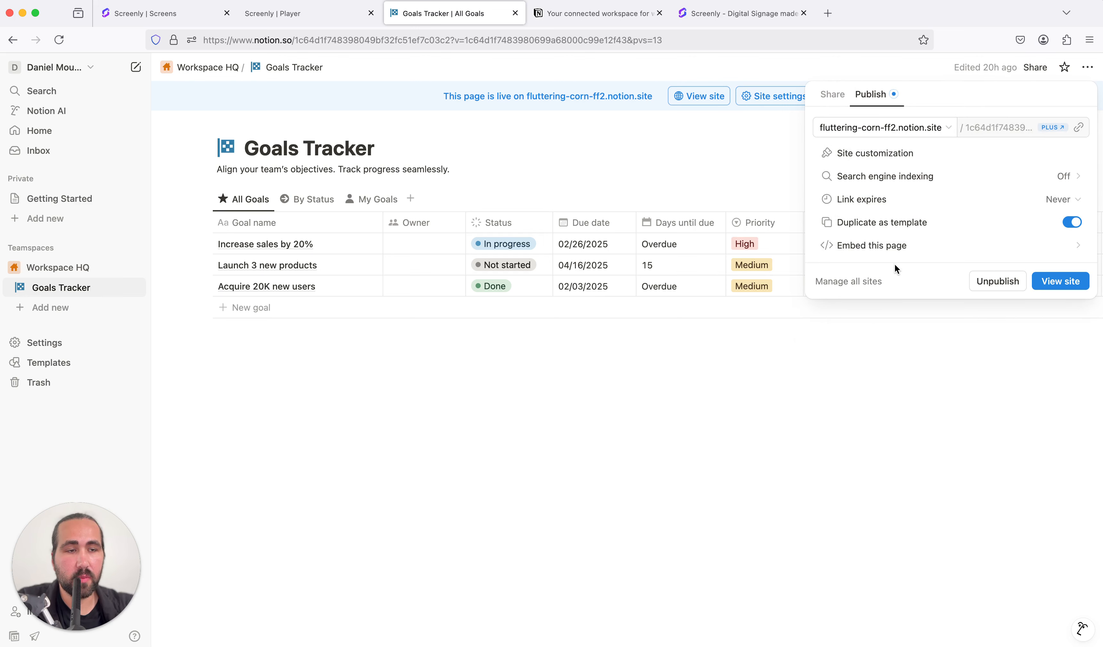
pyautogui.click(1080, 132)
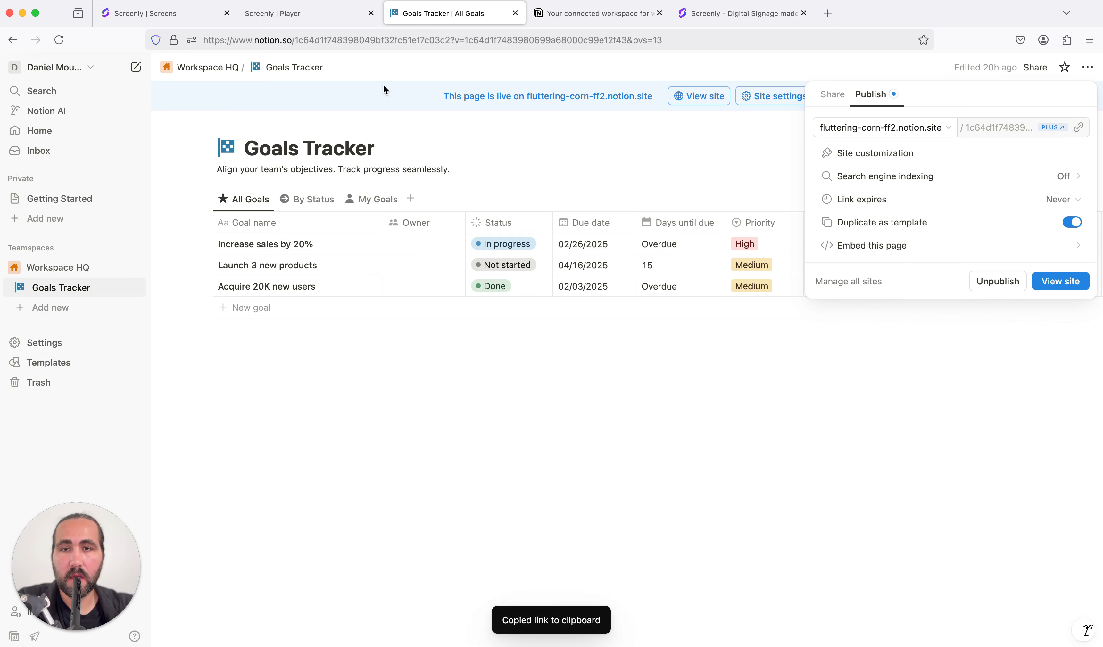
# Step: Switch back to Screenly and add new web content from the copied Notion site URL, without selecting a folder
pyautogui.click(189, 13)
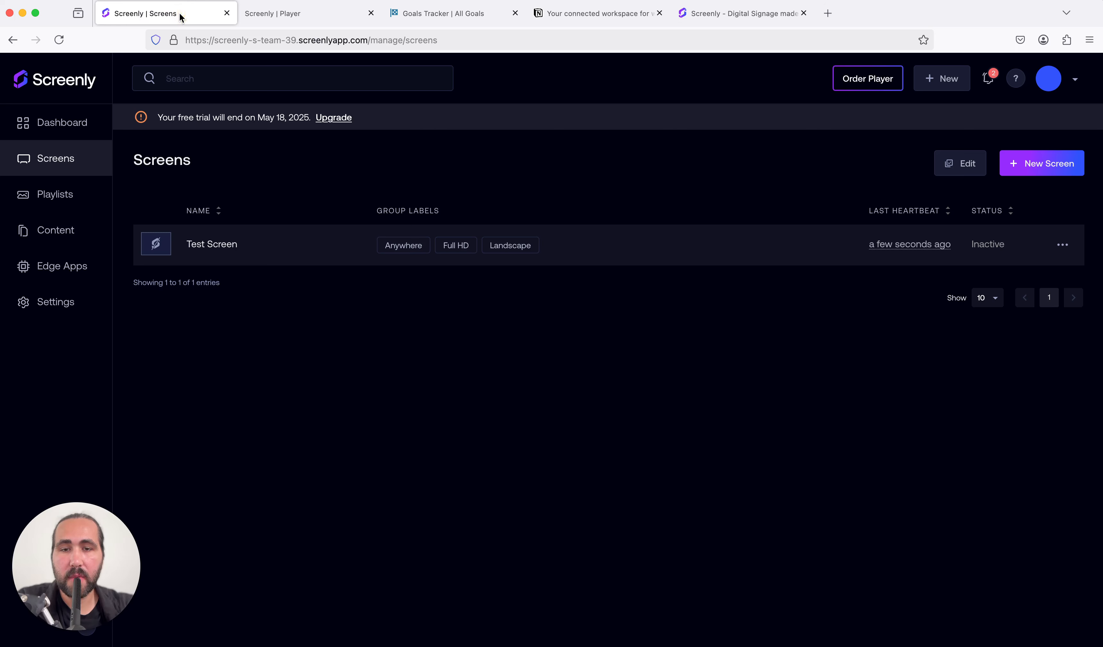
pyautogui.click(66, 232)
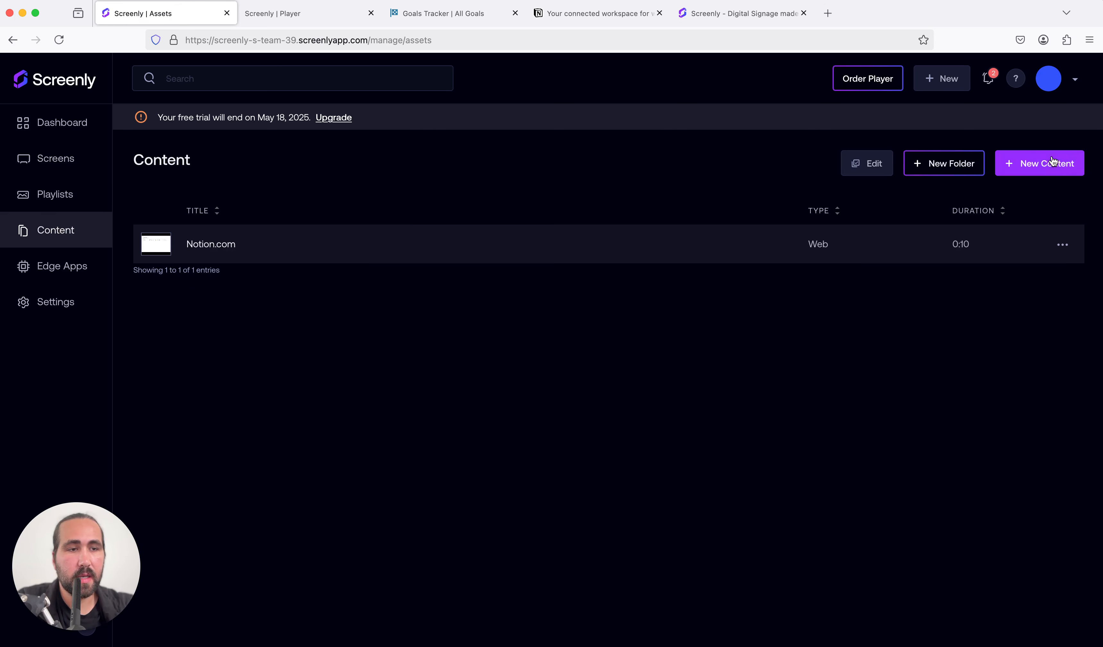
pyautogui.click(1044, 161)
pyautogui.click(517, 312)
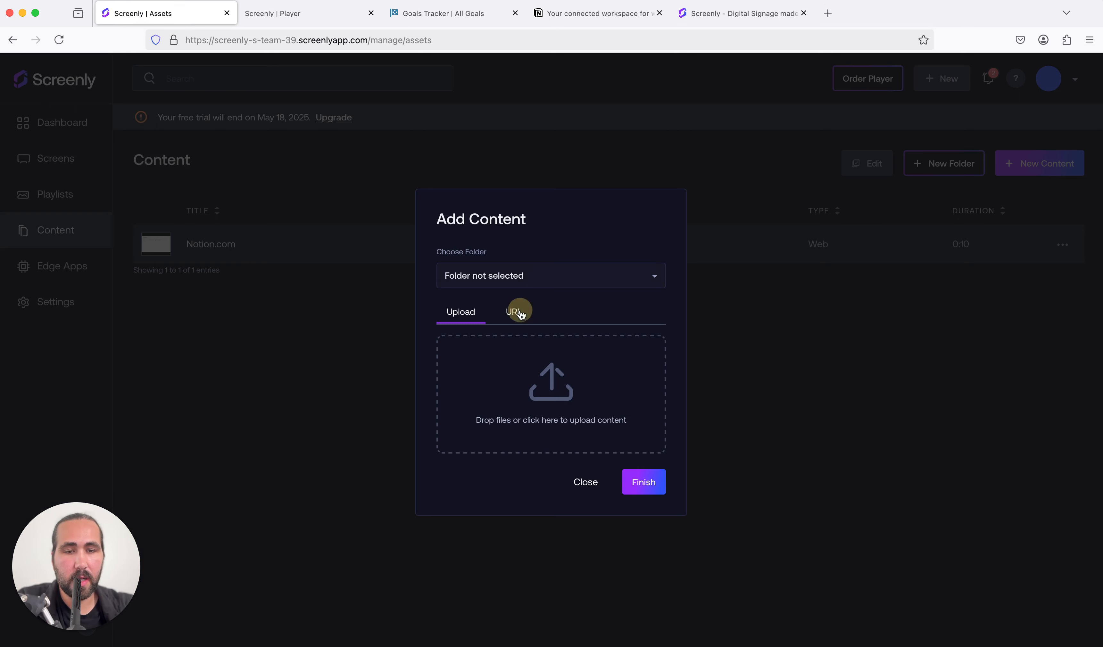
pyautogui.click(515, 381)
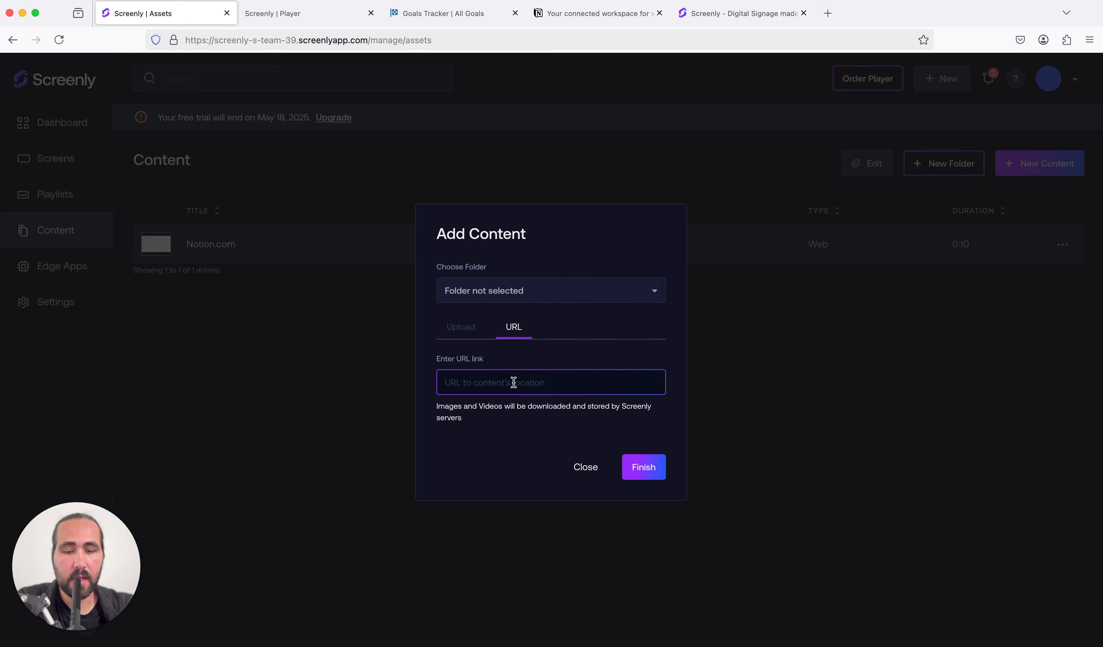
pyautogui.press('super+v')
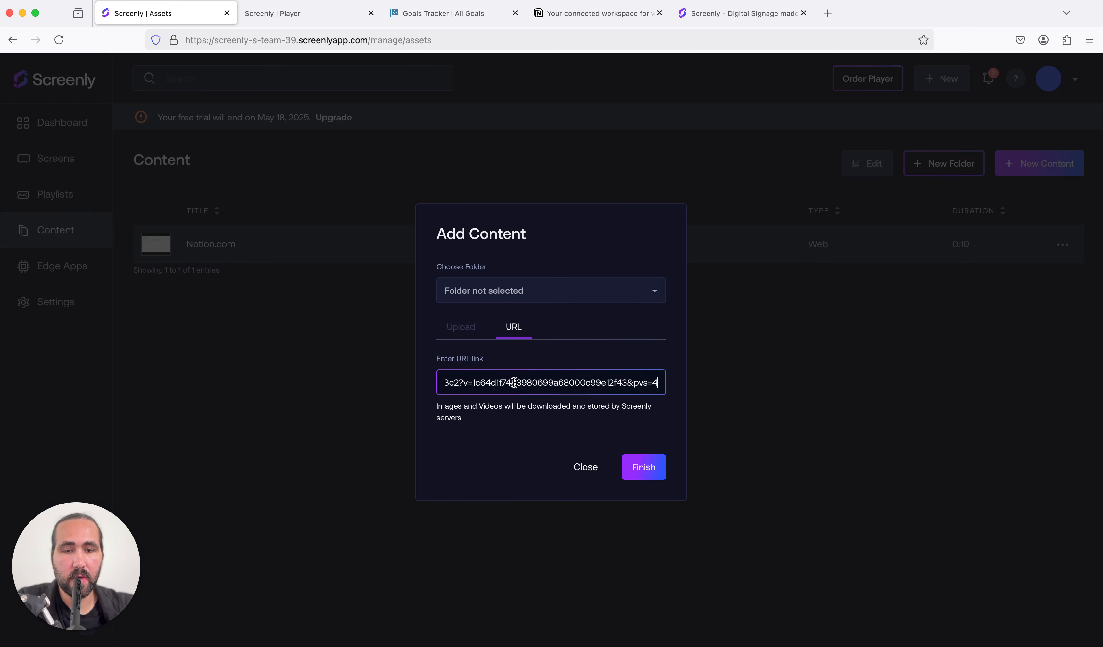
pyautogui.click(641, 469)
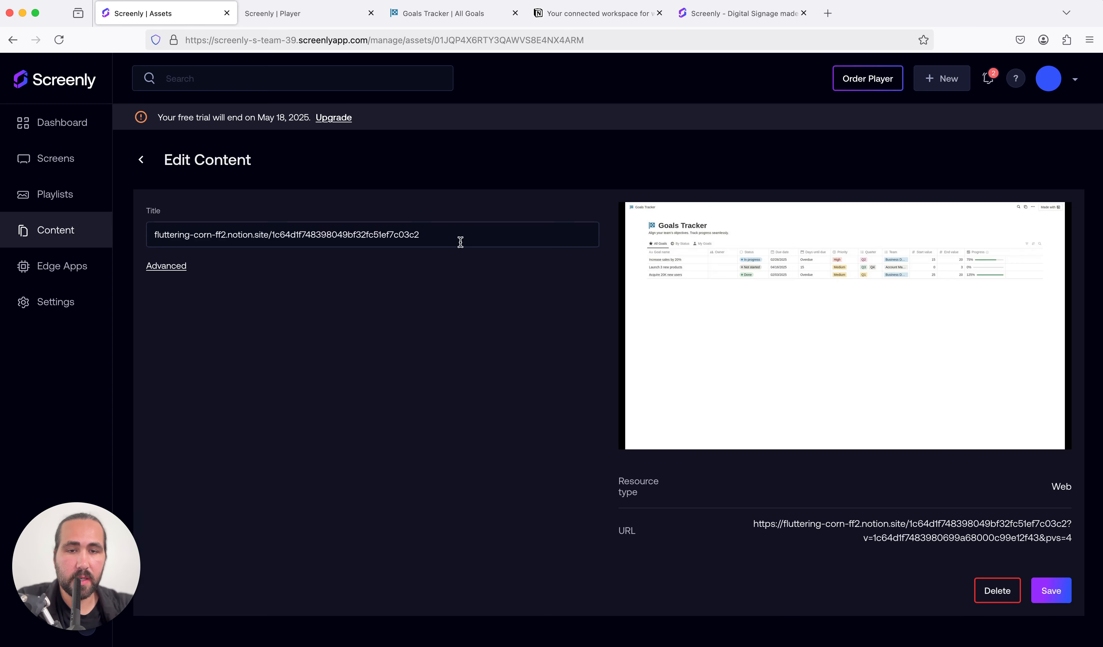
# Step: Retitle the new Goals Tracker web content "Notion.com" and save it
pyautogui.moveTo(458, 238); pyautogui.dragTo(184, 209)
pyautogui.write('No')
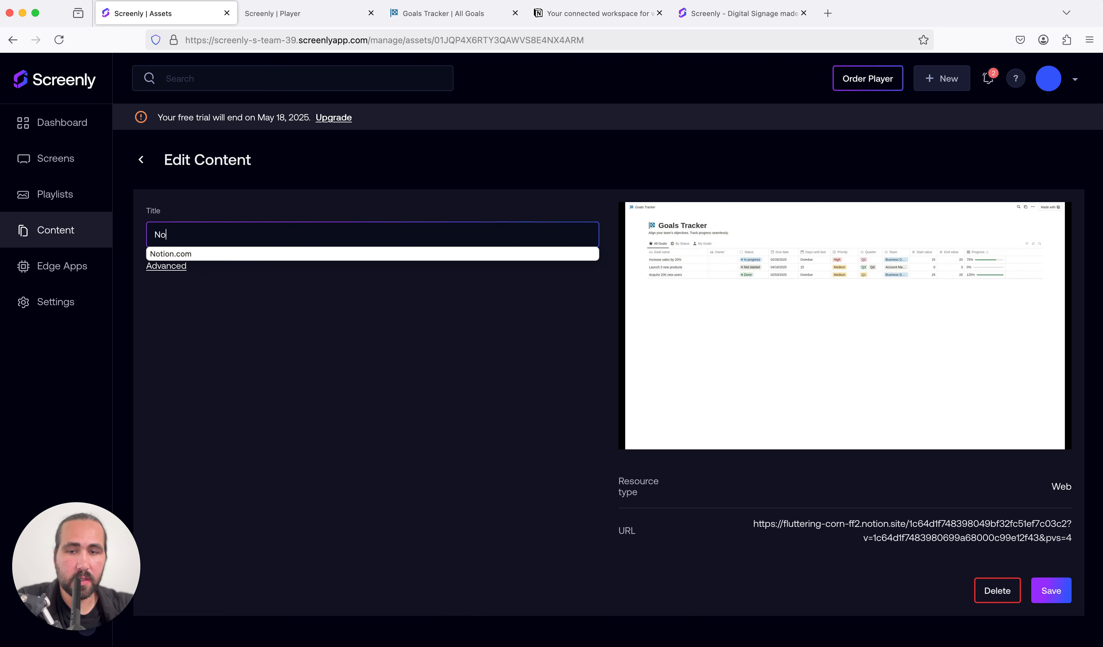
pyautogui.write('tion.com')
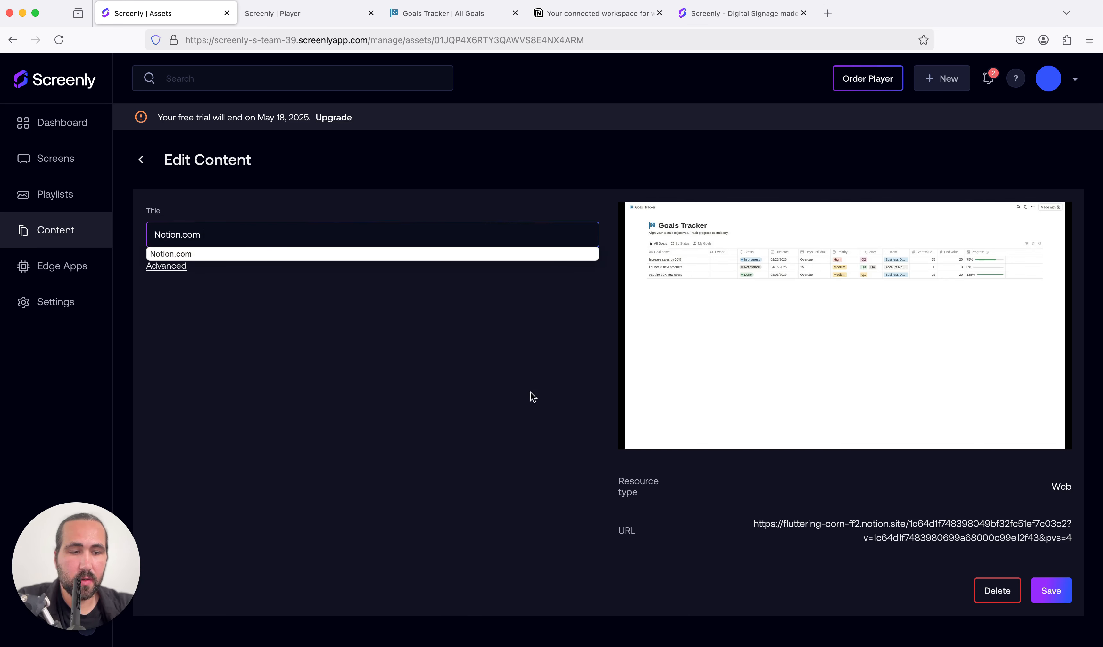
pyautogui.click(1051, 591)
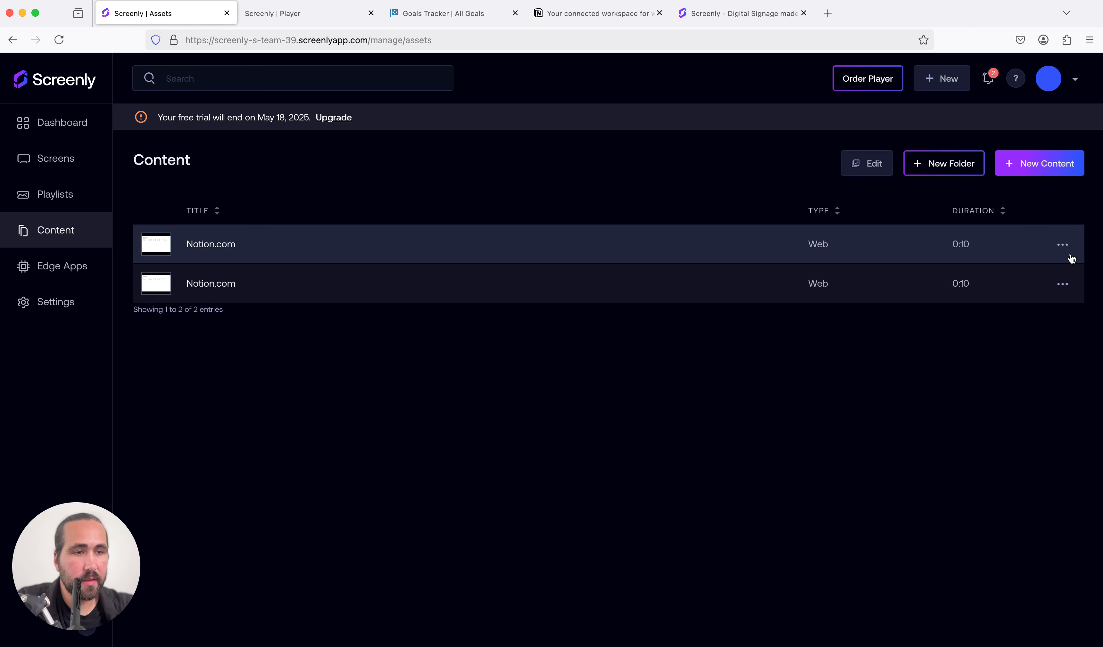
# Step: Delete the upper of the two Notion.com entries from the content list
pyautogui.click(1062, 244)
pyautogui.click(1055, 299)
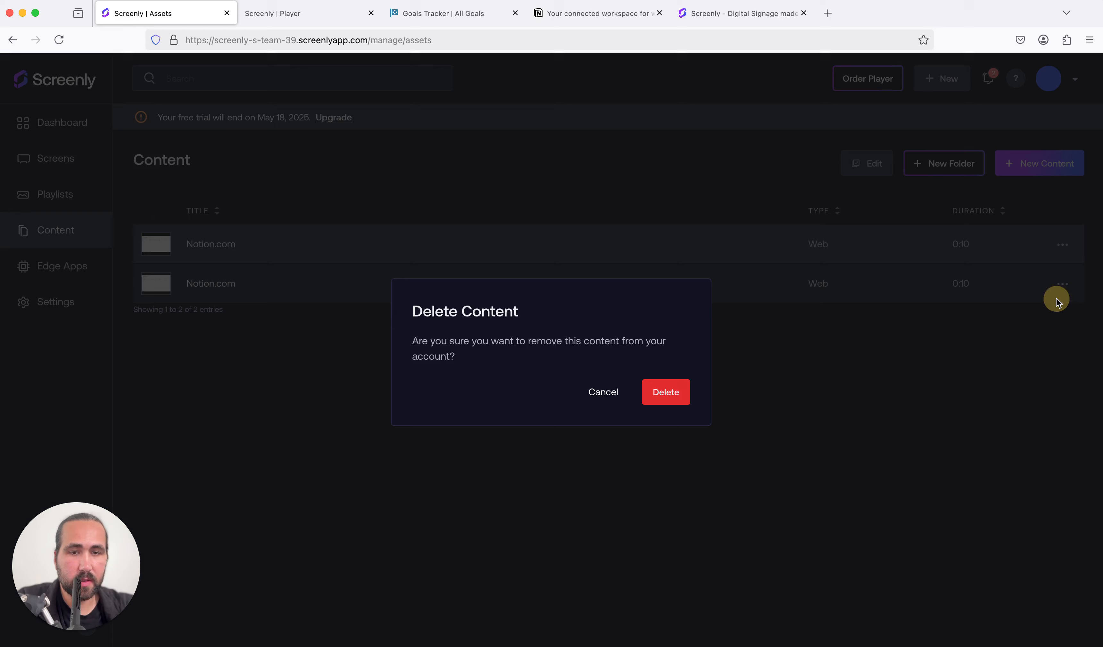
pyautogui.click(684, 399)
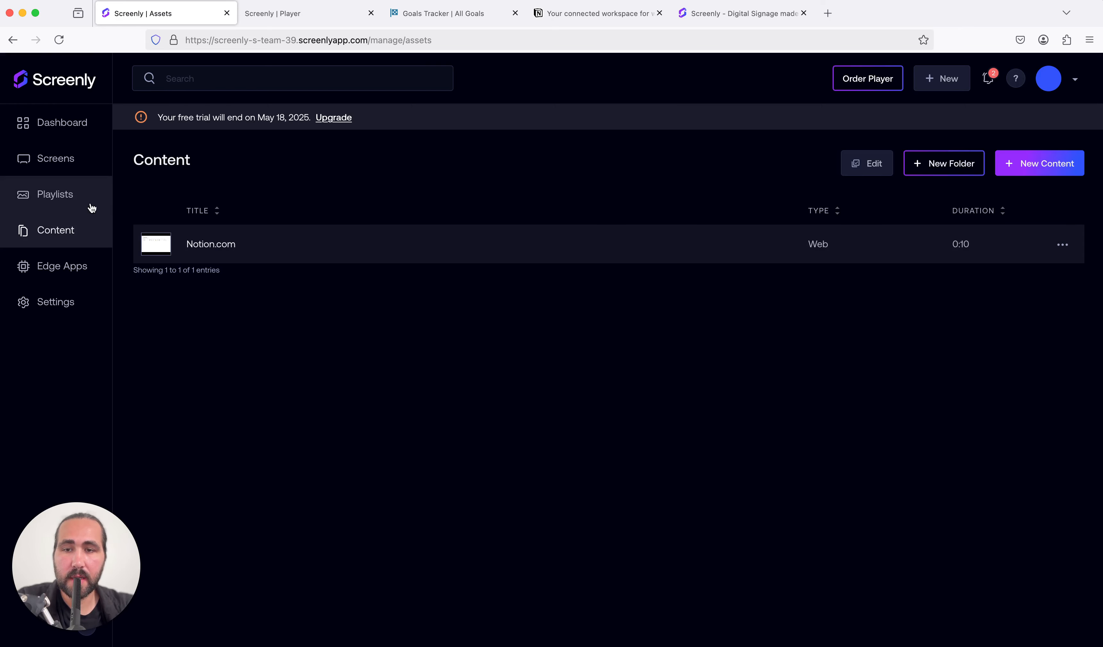
# Step: Start a new playlist and name it "Notion Site"
pyautogui.click(73, 200)
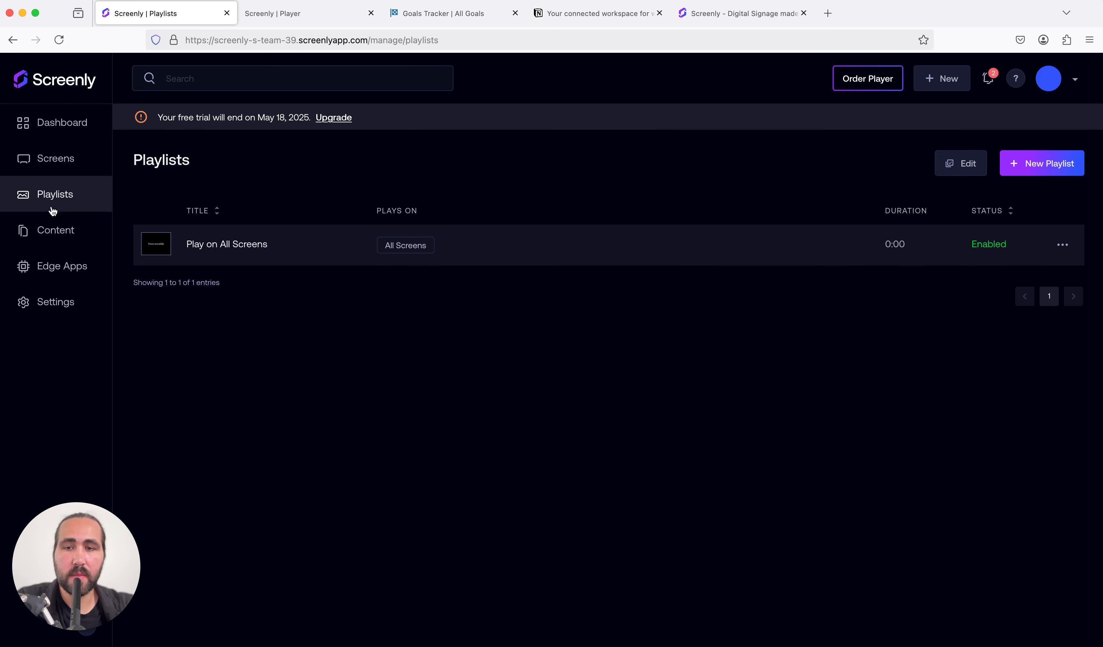
pyautogui.click(1043, 174)
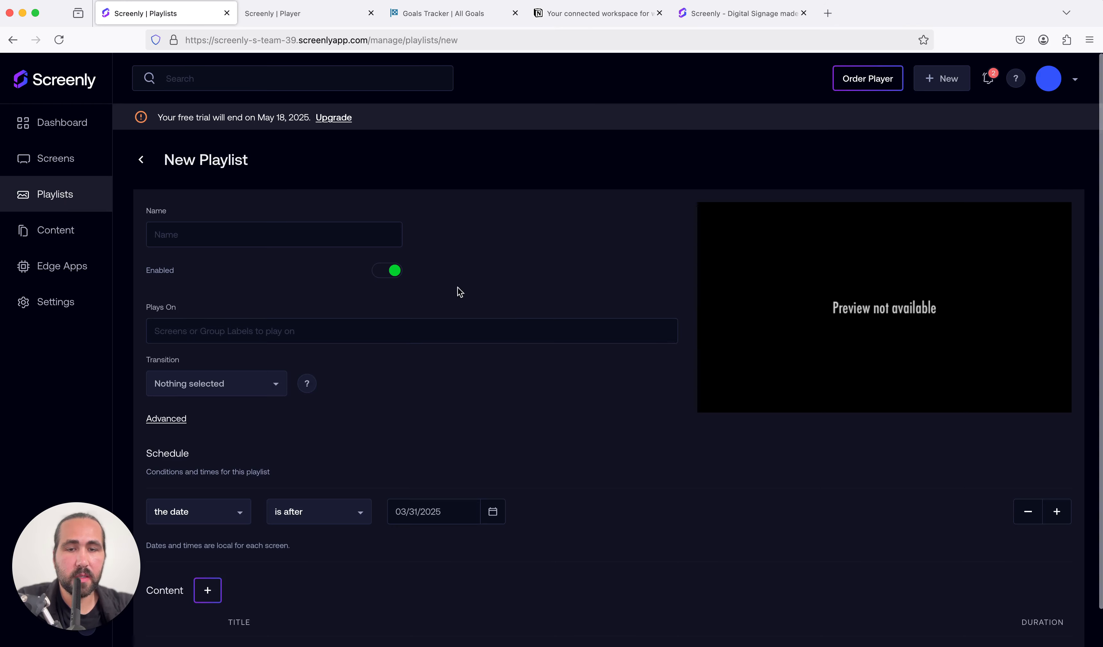
pyautogui.click(279, 240)
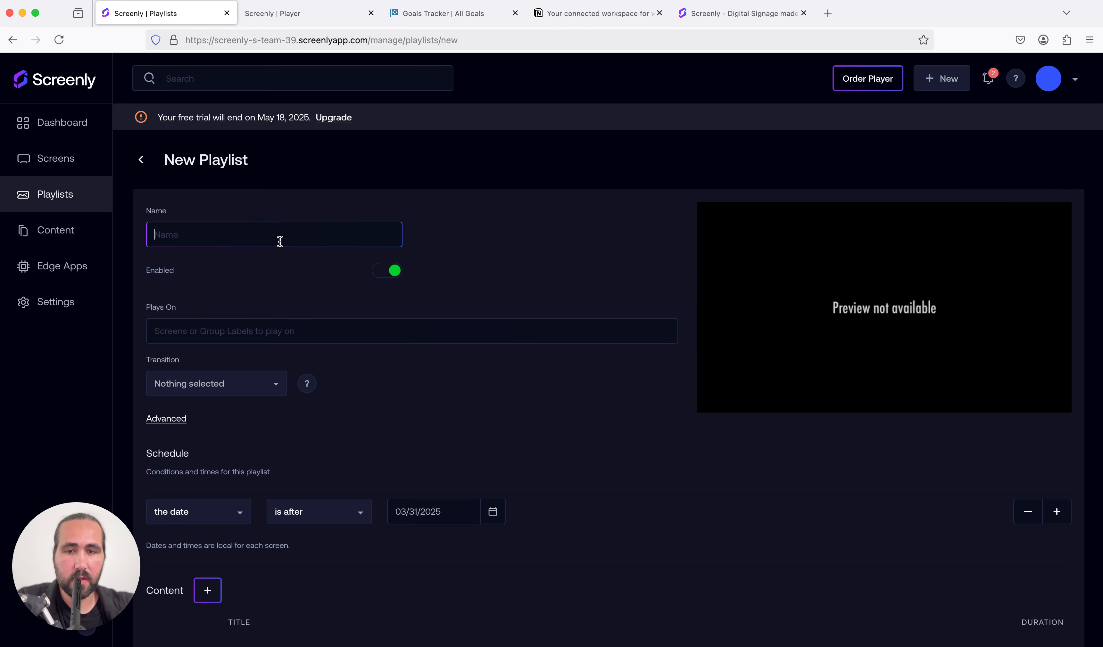
pyautogui.write('Notion S')
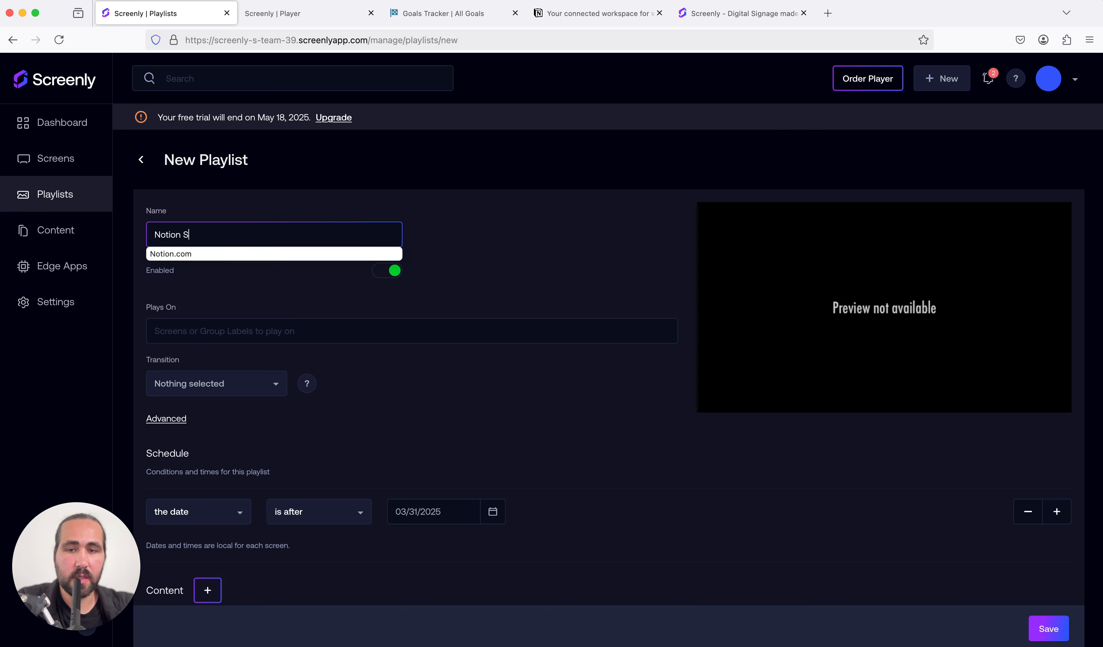
pyautogui.write('ite')
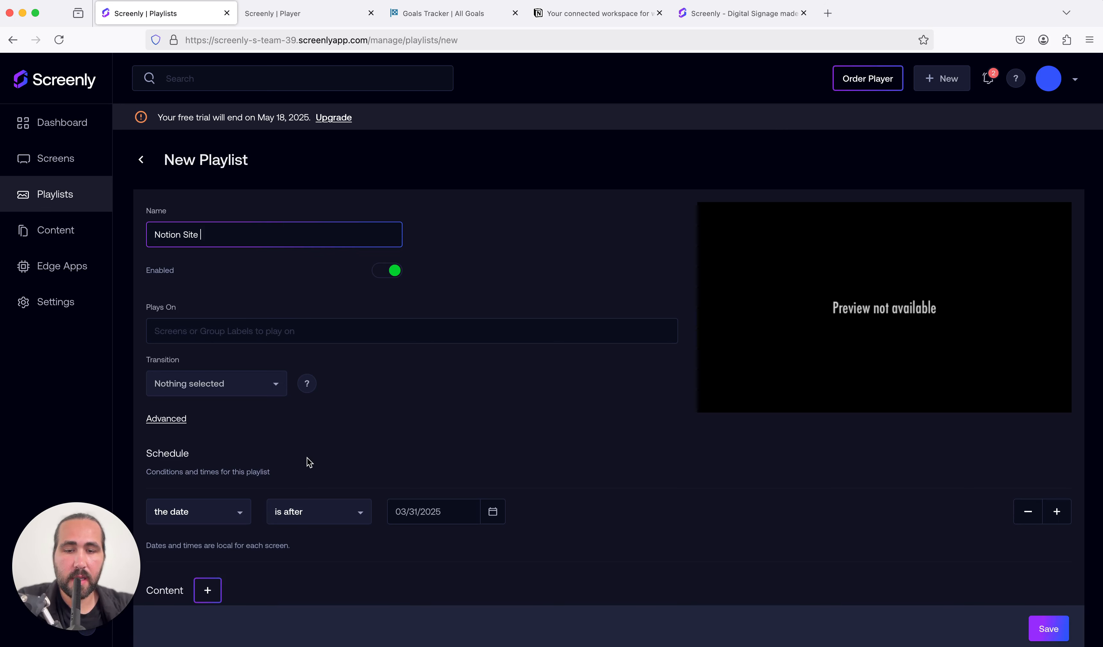
# Step: Schedule the playlist to run when the date is after 03/30/2025
pyautogui.scroll(-3, 308, 461)
pyautogui.click(490, 434)
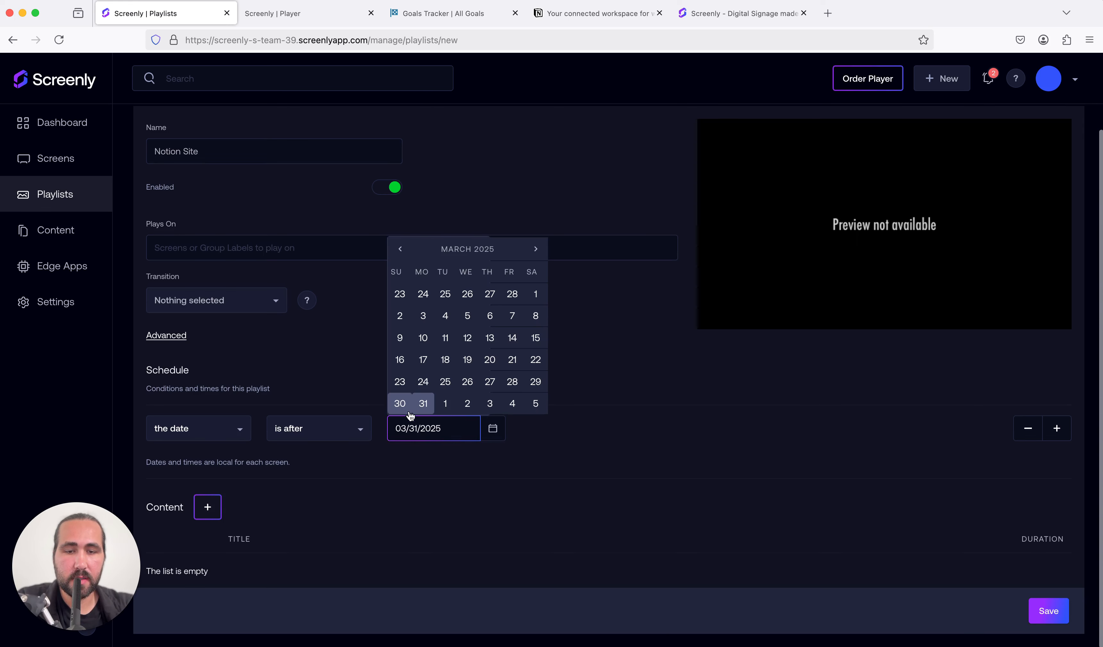
pyautogui.click(402, 411)
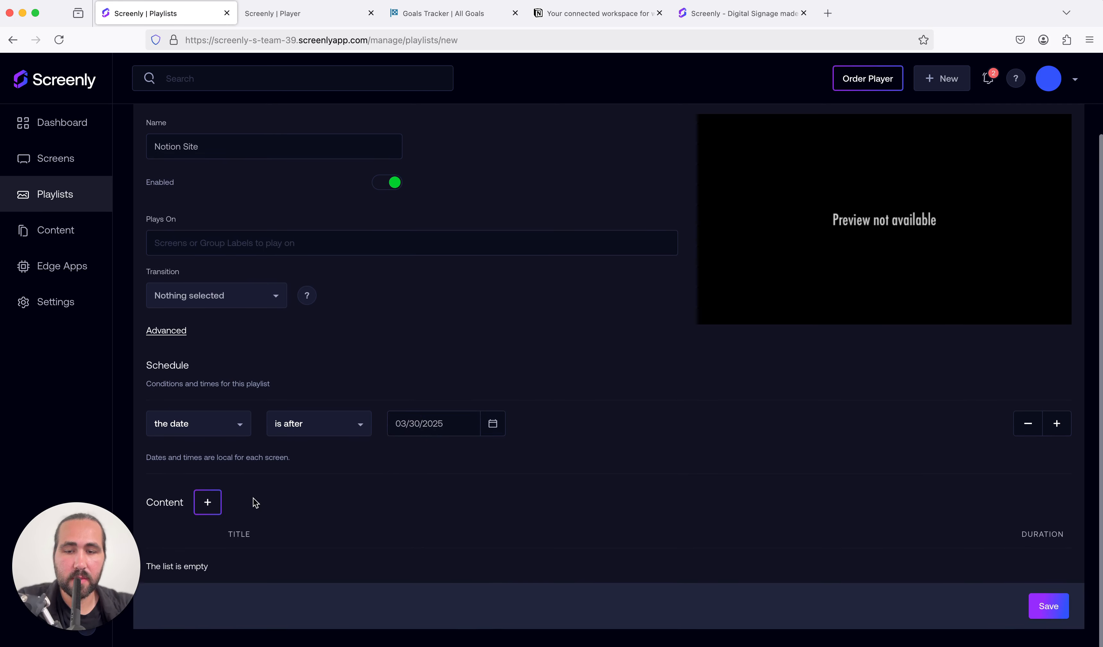
# Step: Add the Notion.com web content to the playlist
pyautogui.click(208, 508)
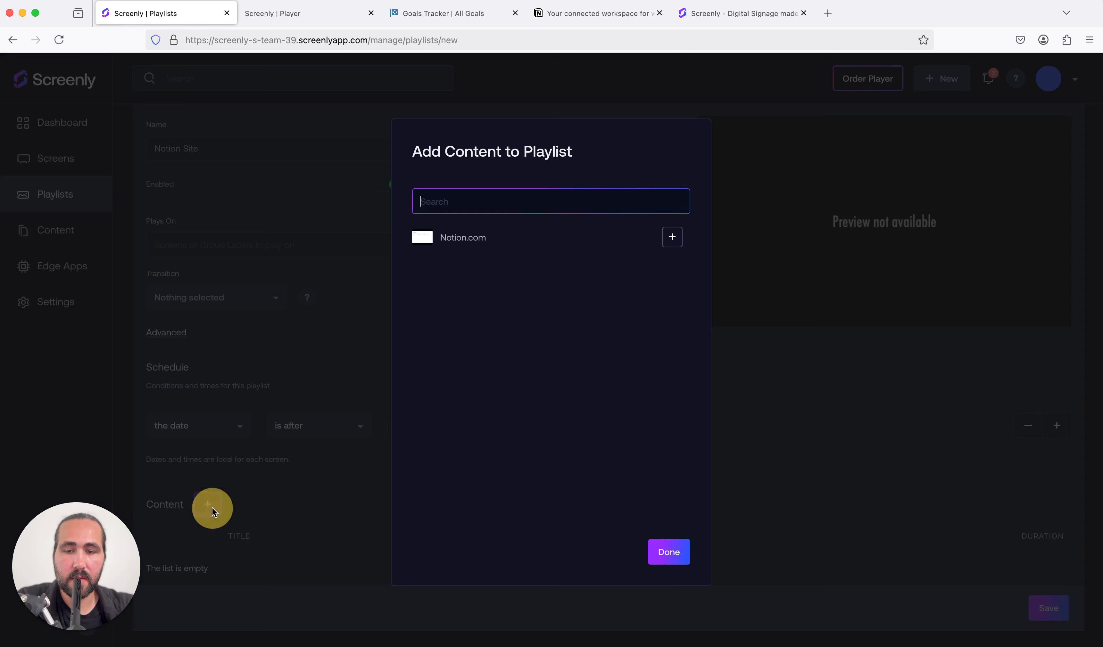
pyautogui.click(672, 236)
pyautogui.click(659, 546)
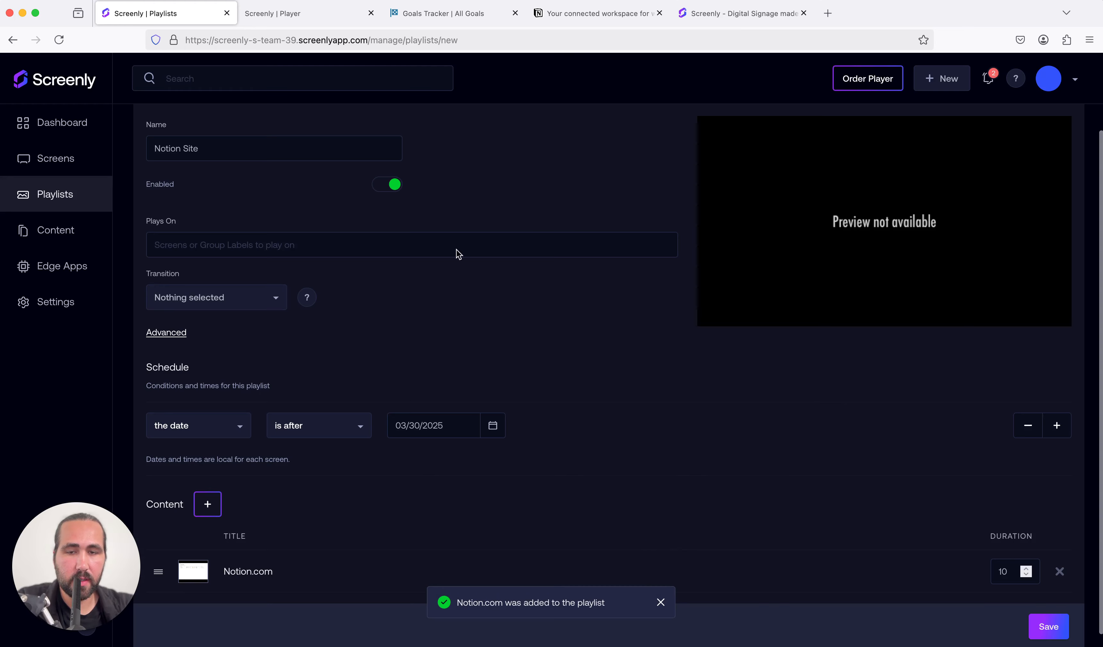
# Step: Assign the playlist to play on Test Screen
pyautogui.click(293, 248)
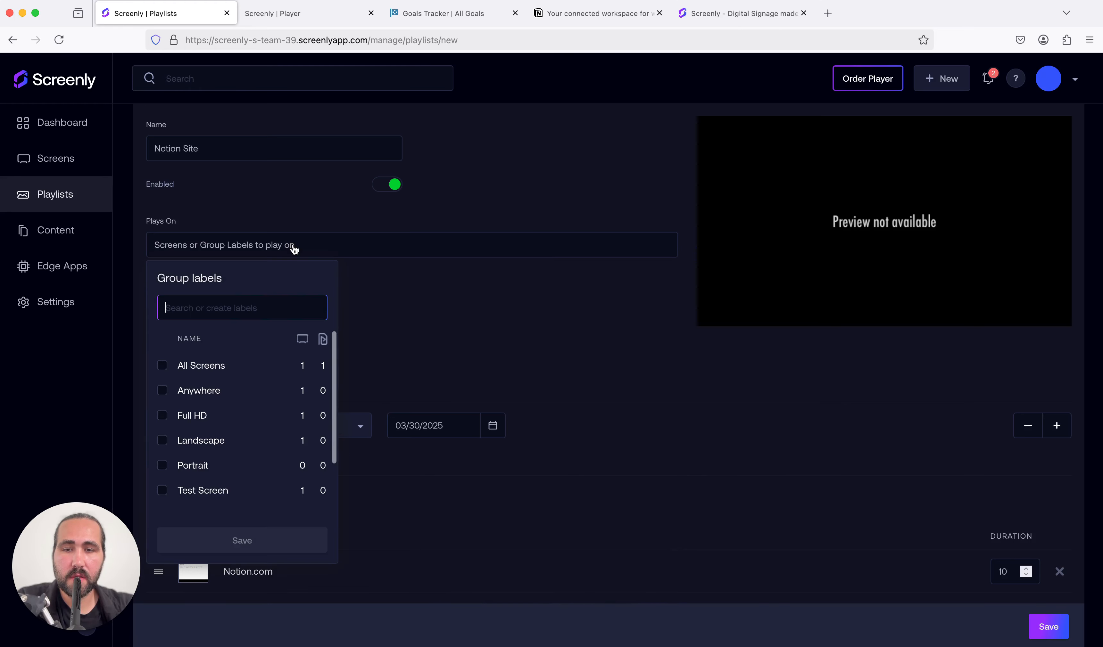
pyautogui.click(164, 491)
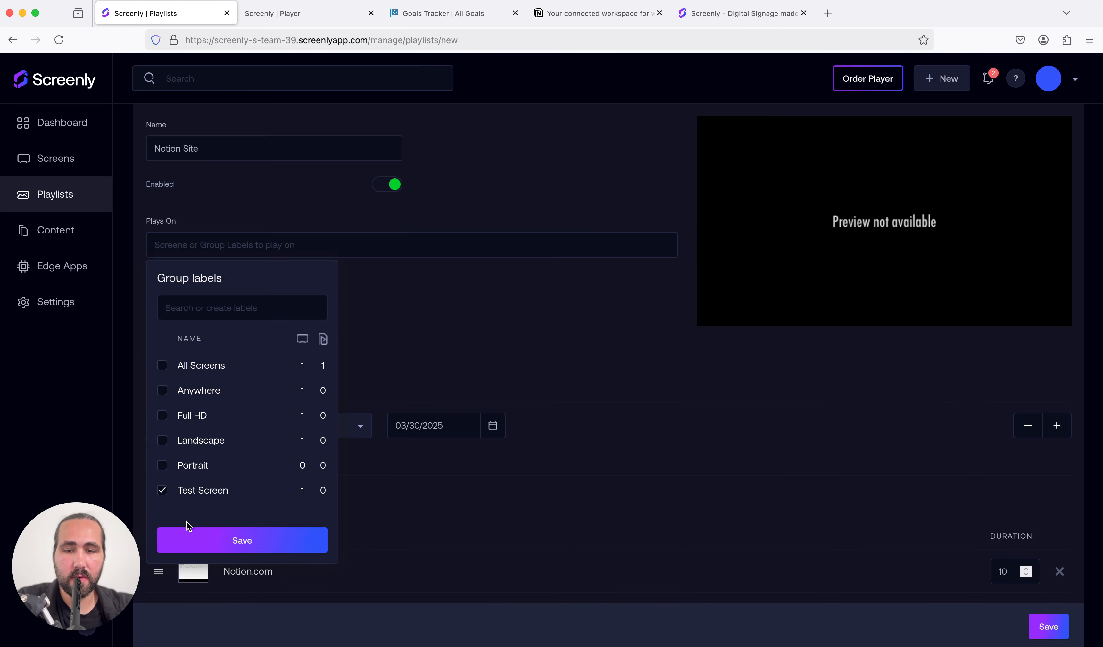
pyautogui.click(210, 542)
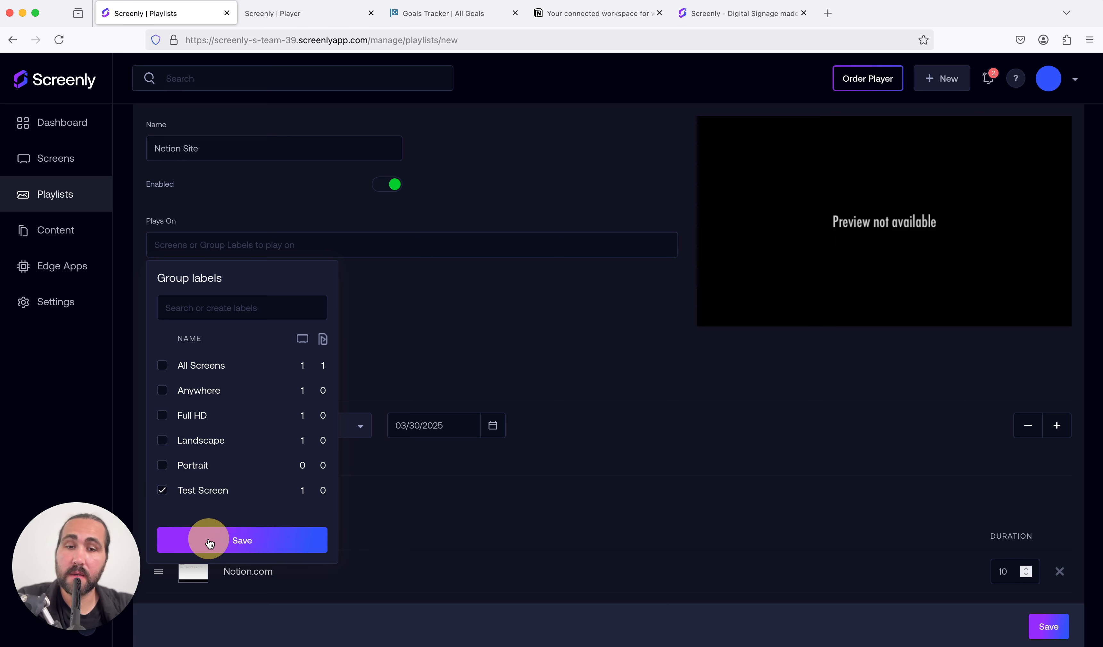
pyautogui.click(209, 541)
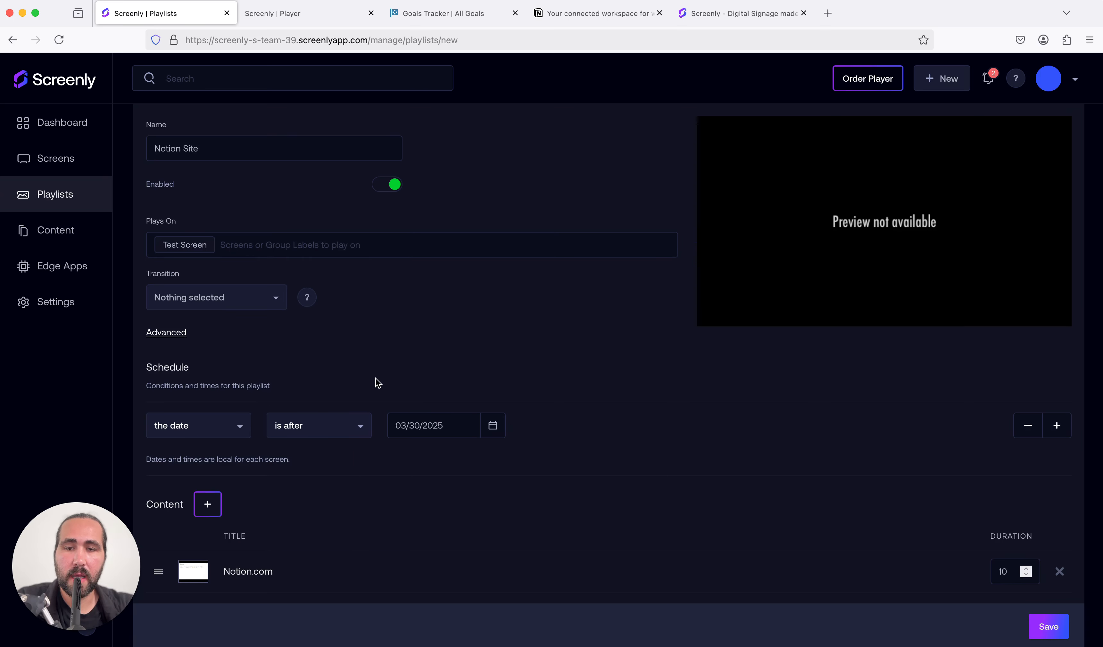
# Step: Set the Notion.com item's duration to 30 seconds and save the playlist
pyautogui.scroll(3, 376, 383)
pyautogui.scroll(-3, 377, 383)
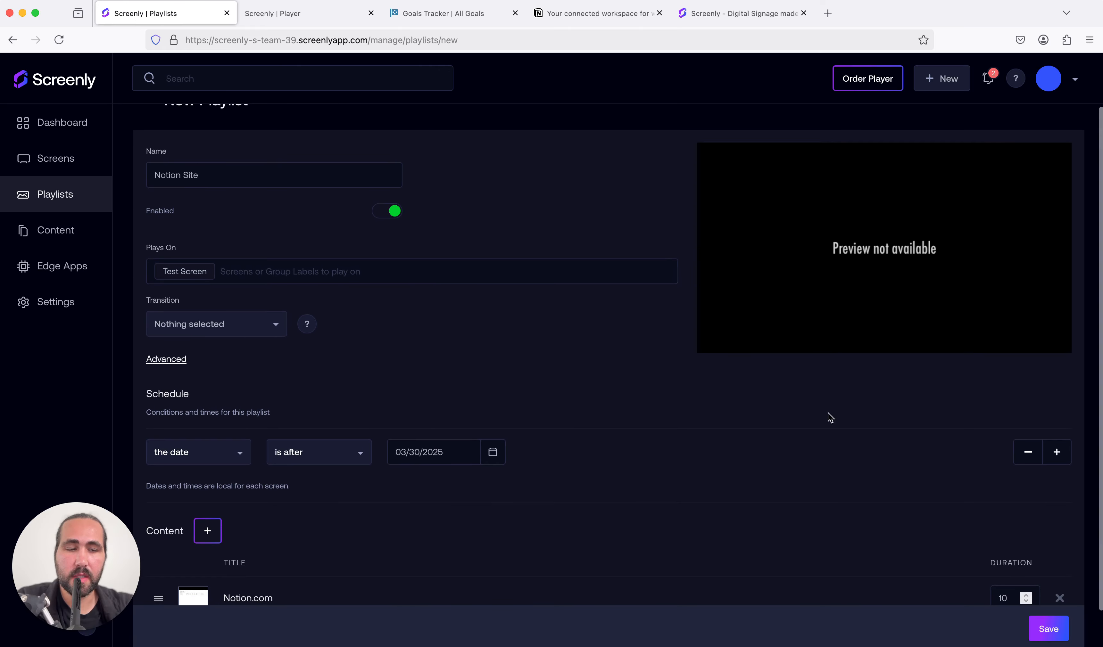
pyautogui.scroll(-2, 998, 579)
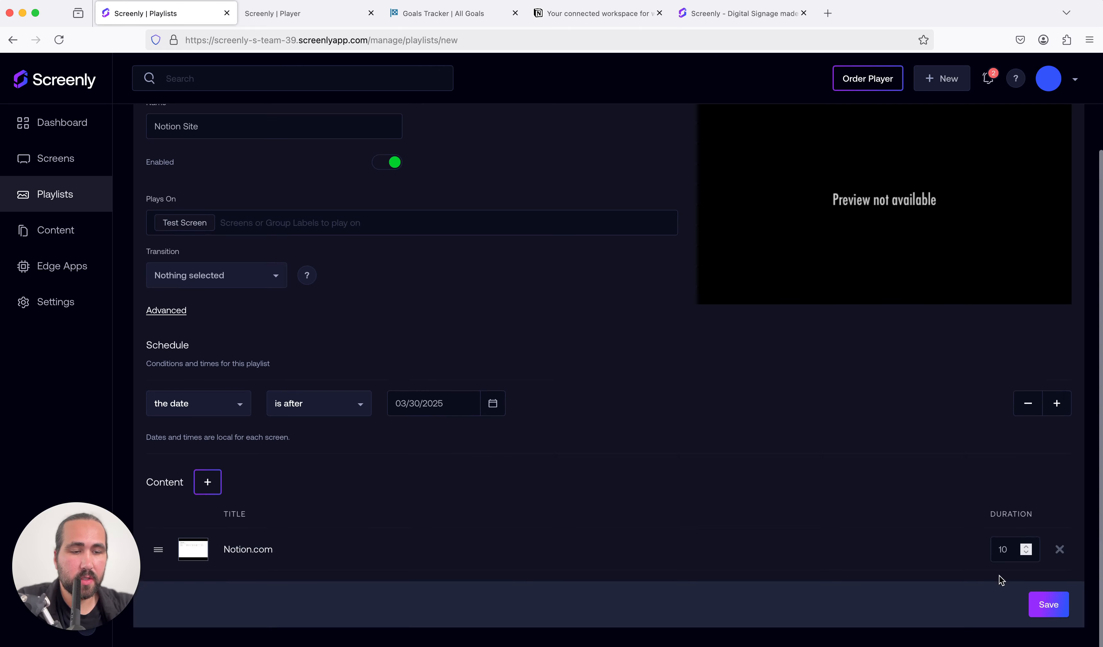
pyautogui.doubleClick(989, 553)
pyautogui.write('30')
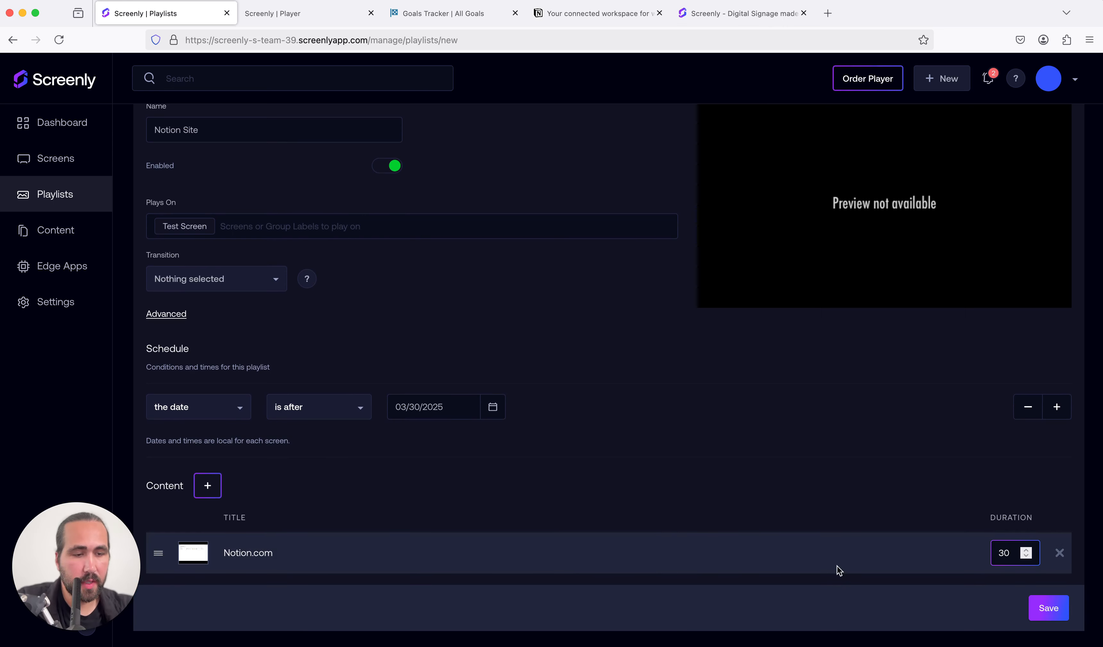
pyautogui.click(1058, 615)
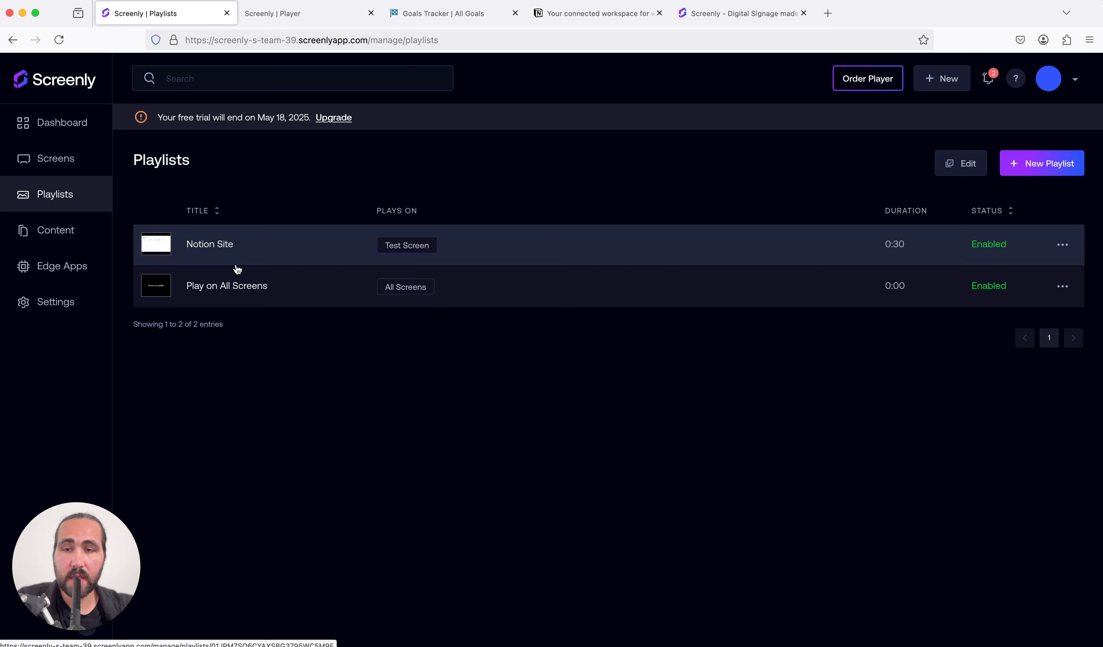
# Step: Look over the content and playlists lists, and check the current playlist in Test Screen's details
pyautogui.click(74, 232)
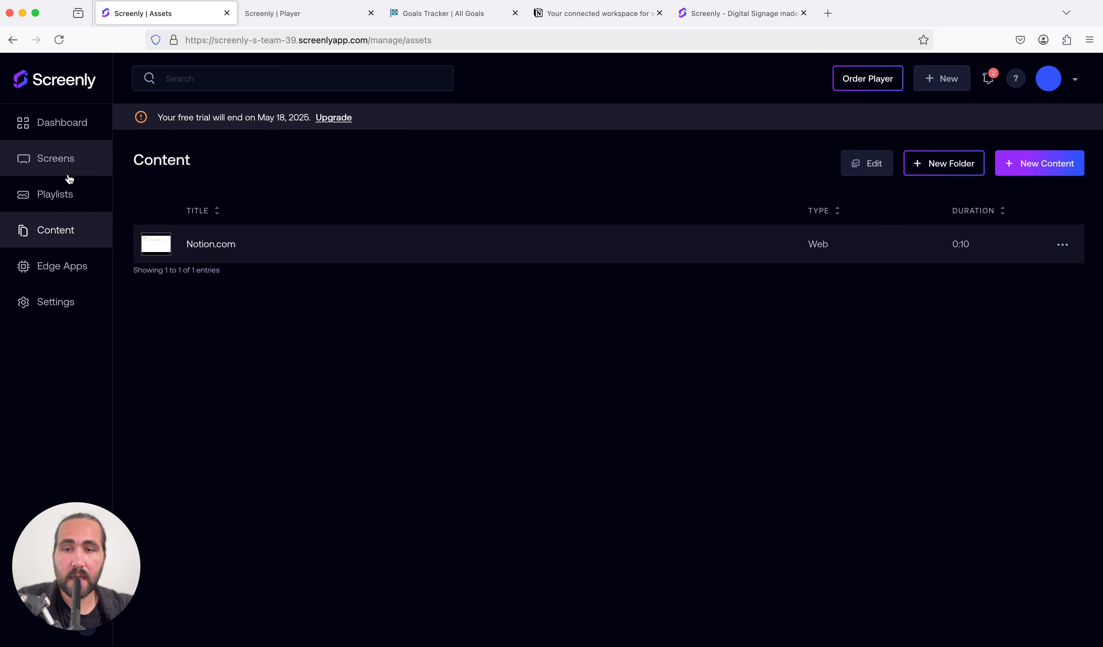
pyautogui.click(69, 192)
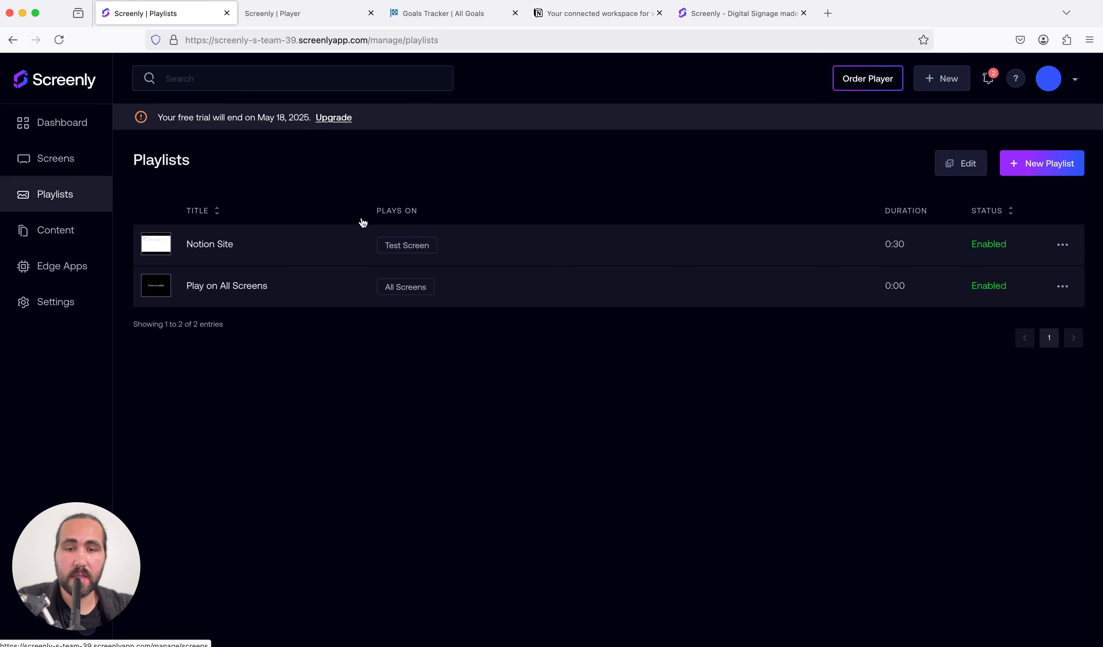
pyautogui.click(100, 165)
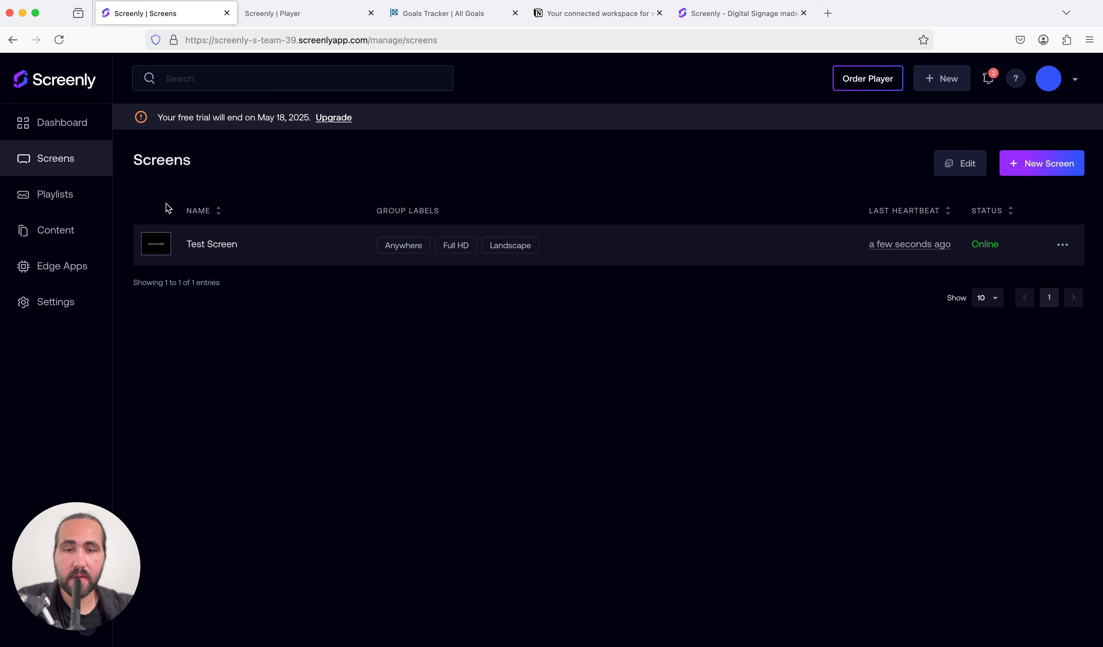
pyautogui.click(227, 246)
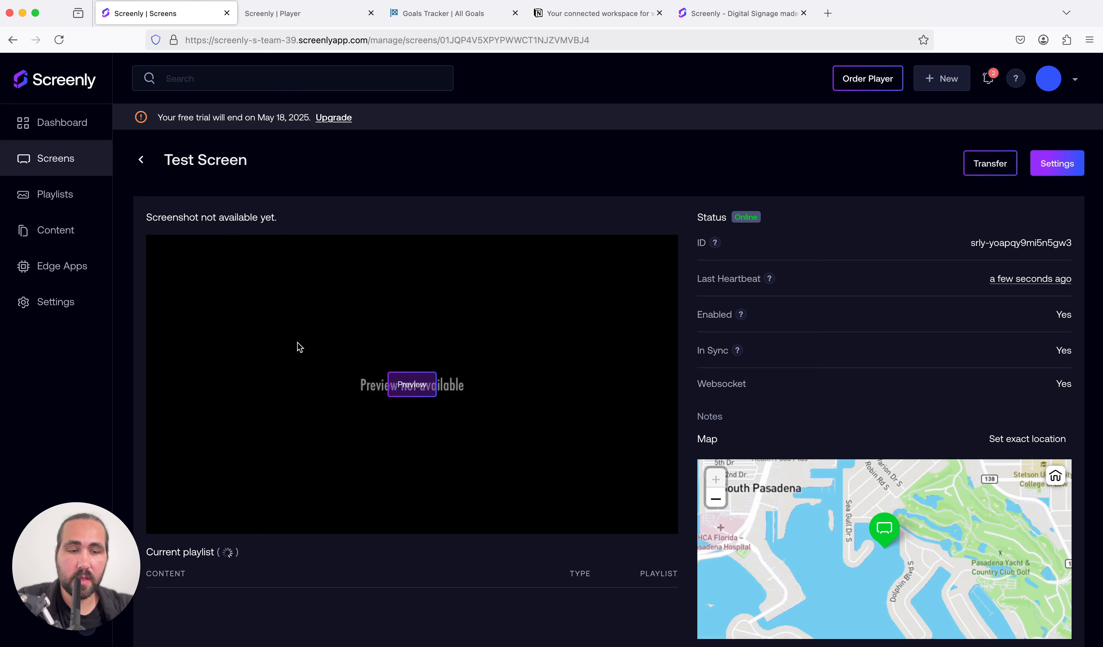
pyautogui.scroll(-5, 298, 347)
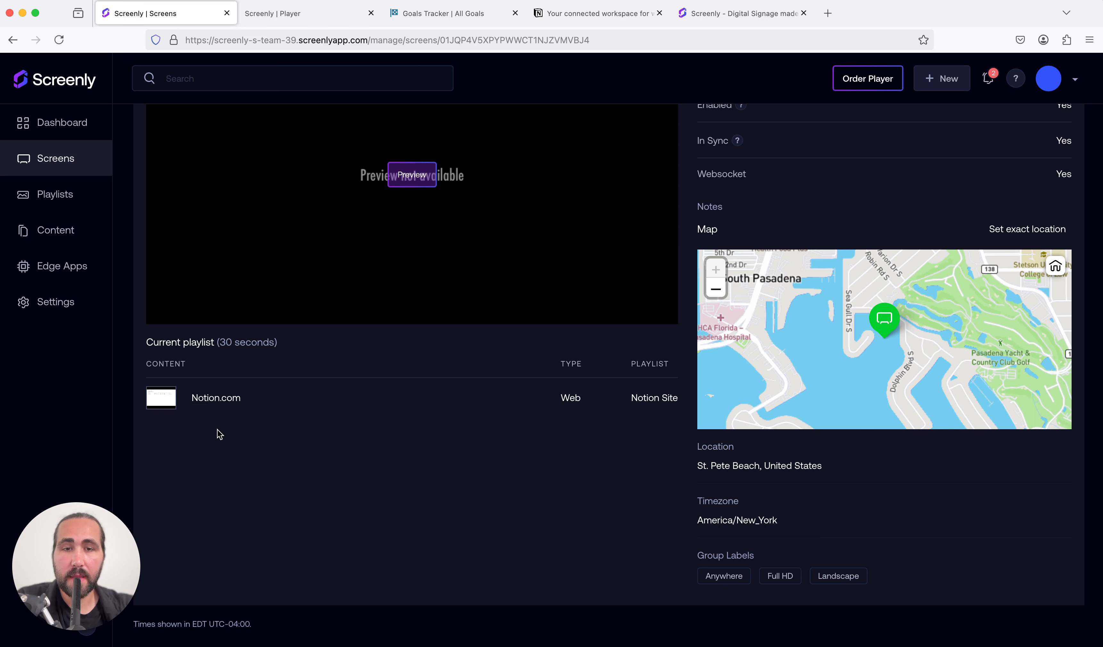
# Step: Open the Notion Site playlist from the playlists list to check its settings and content preview
pyautogui.click(87, 197)
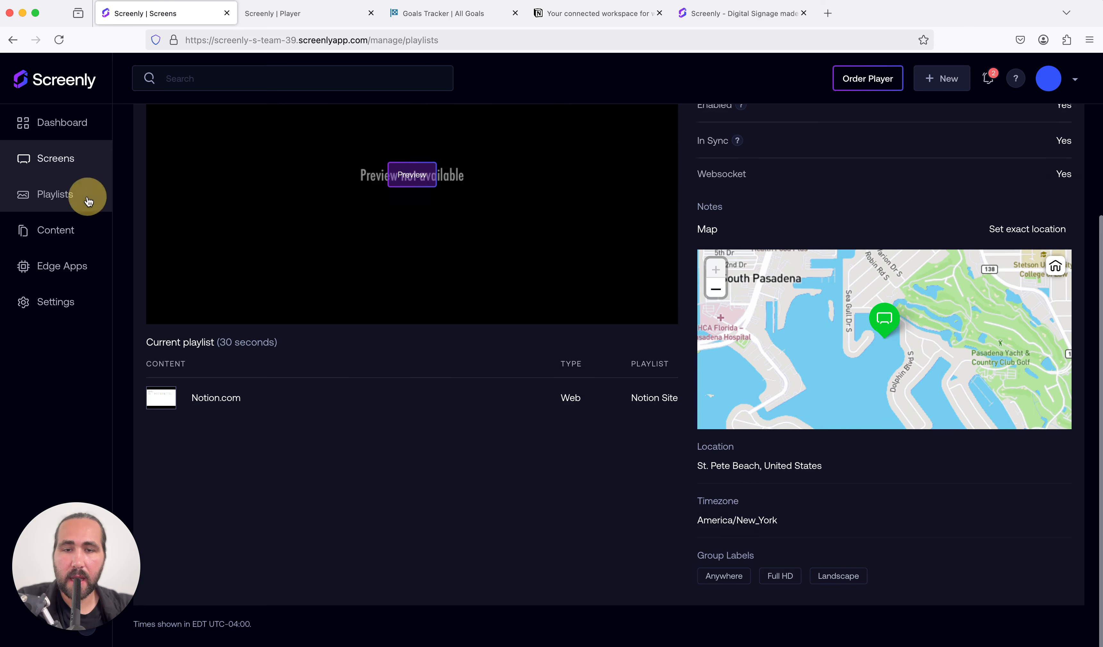
pyautogui.click(209, 246)
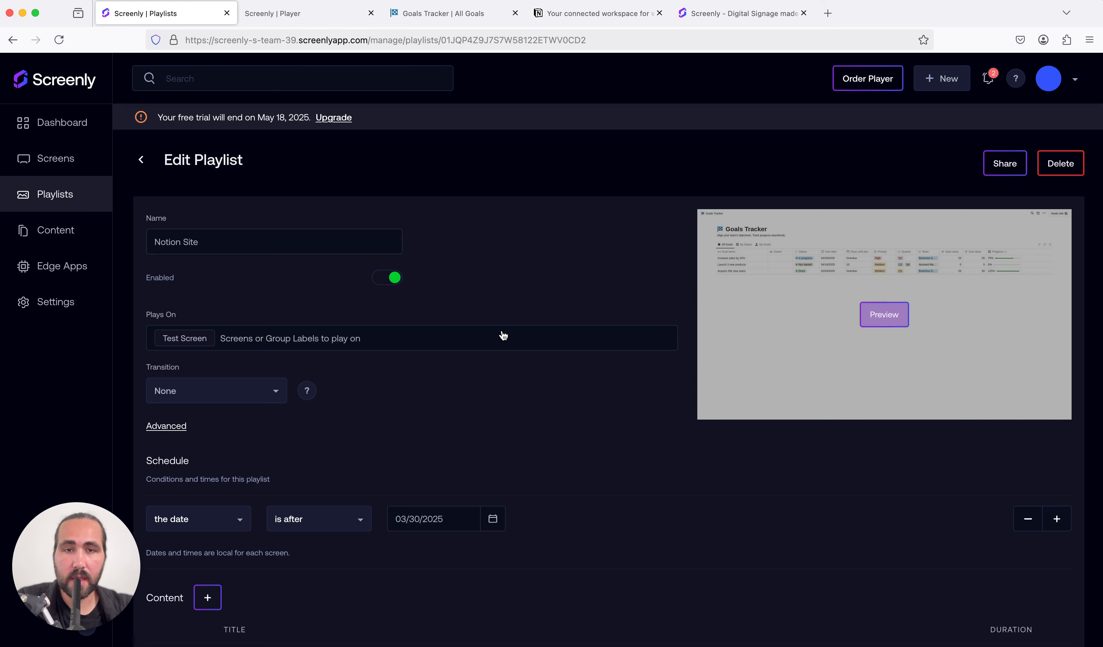
pyautogui.click(508, 308)
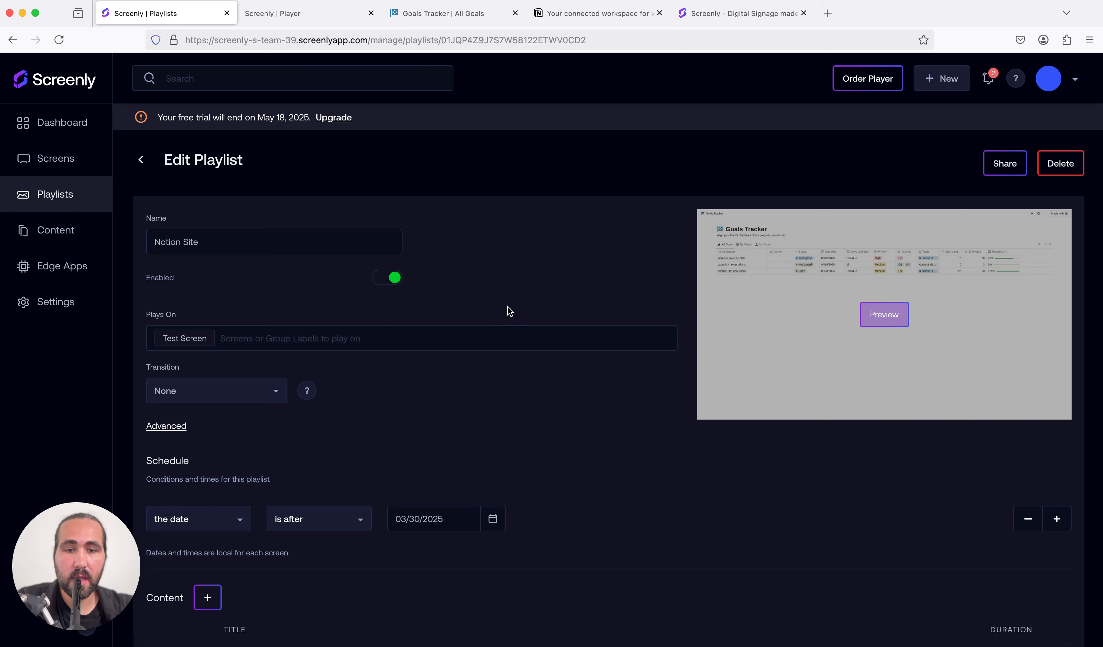